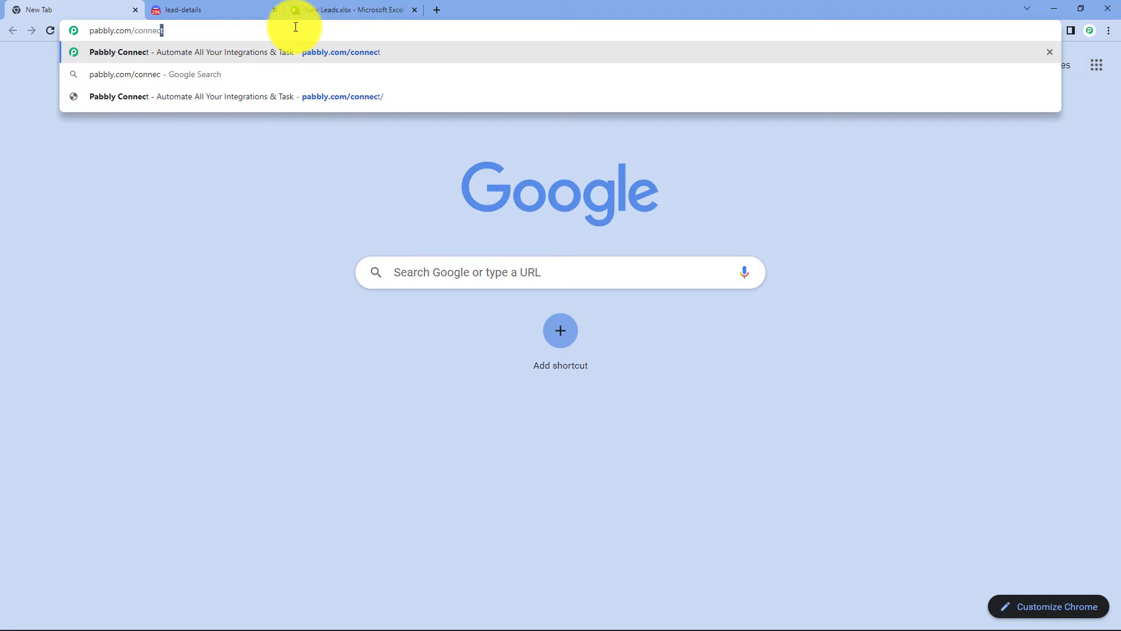
- Open Pabbly Connect from pabbly.com, sign in, and start creating a new workflow
{"action": "key", "text": "Return"}
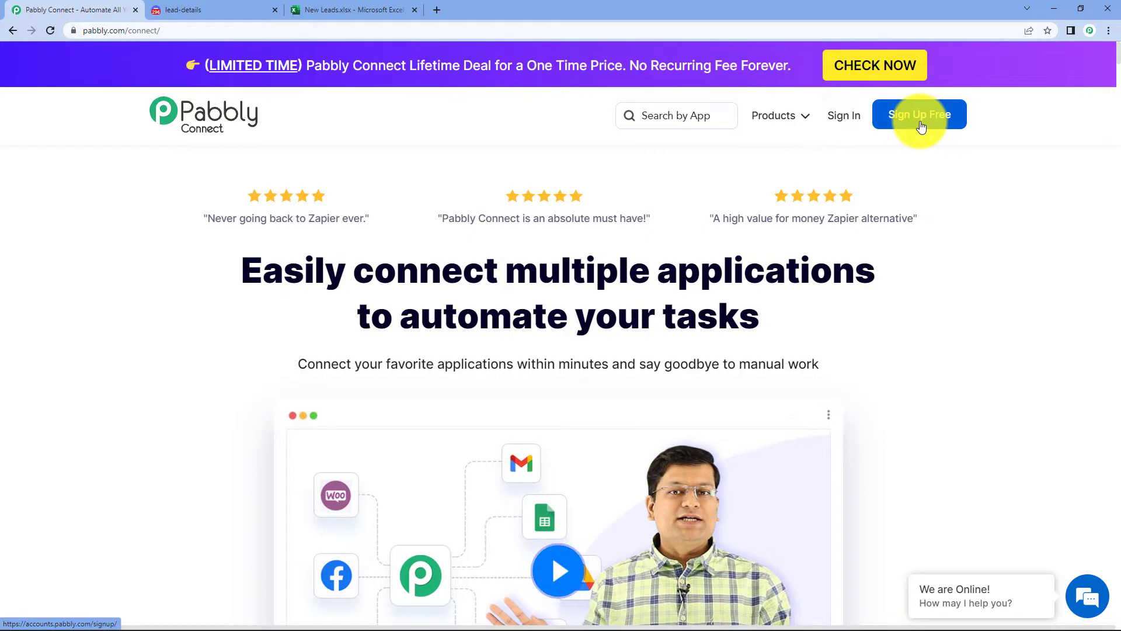
{"action": "left_click", "coordinate": [859, 121]}
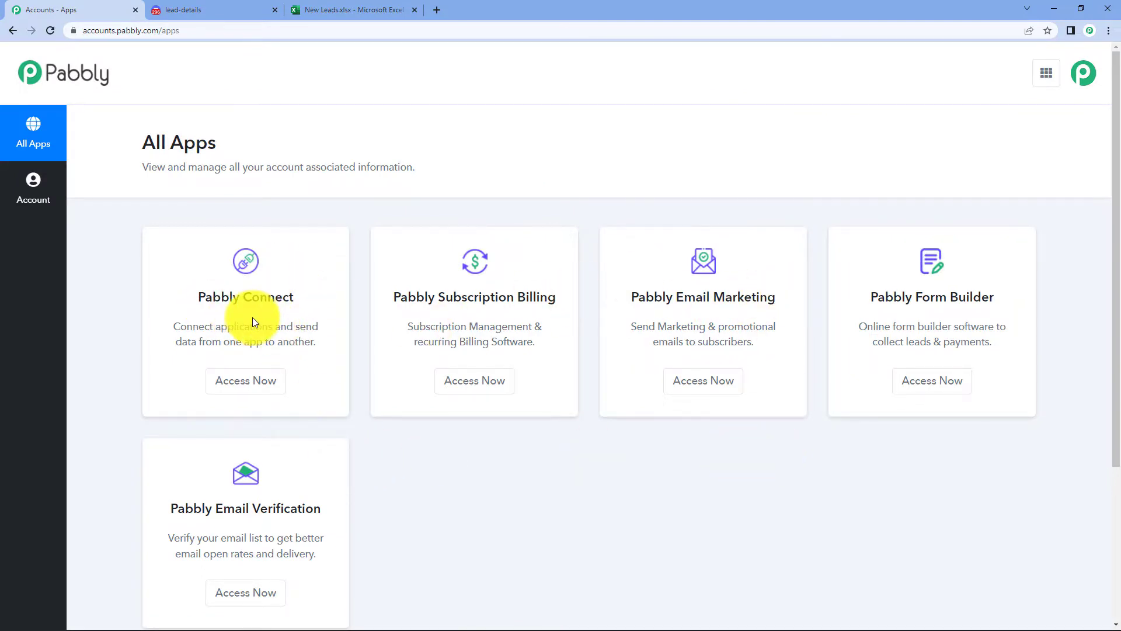
{"action": "left_click", "coordinate": [245, 394]}
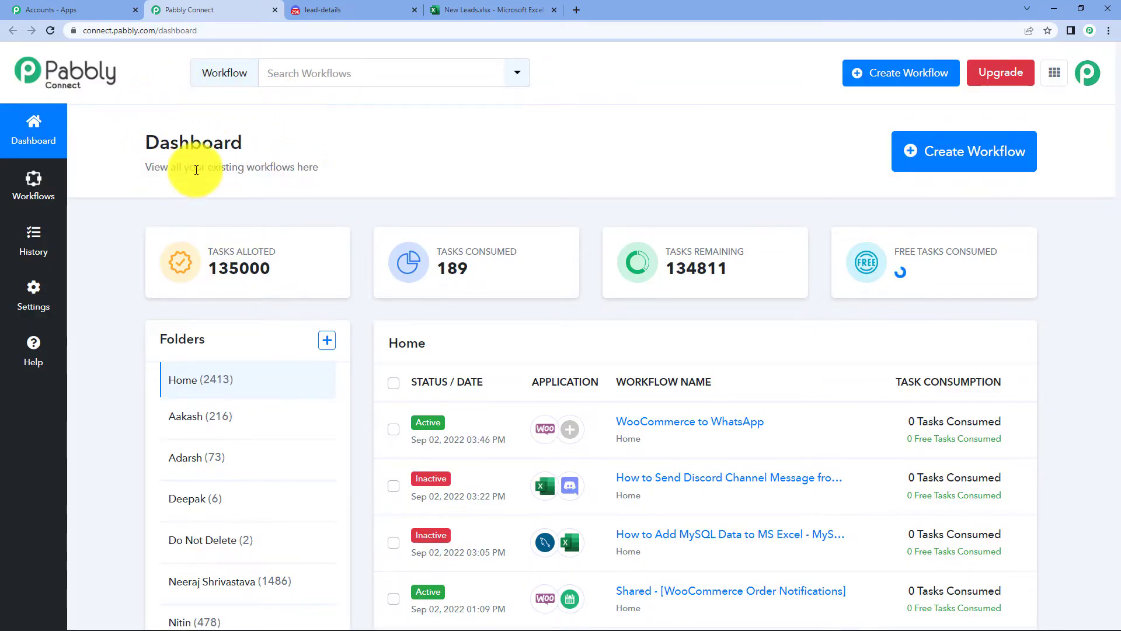
{"action": "left_click", "coordinate": [981, 155]}
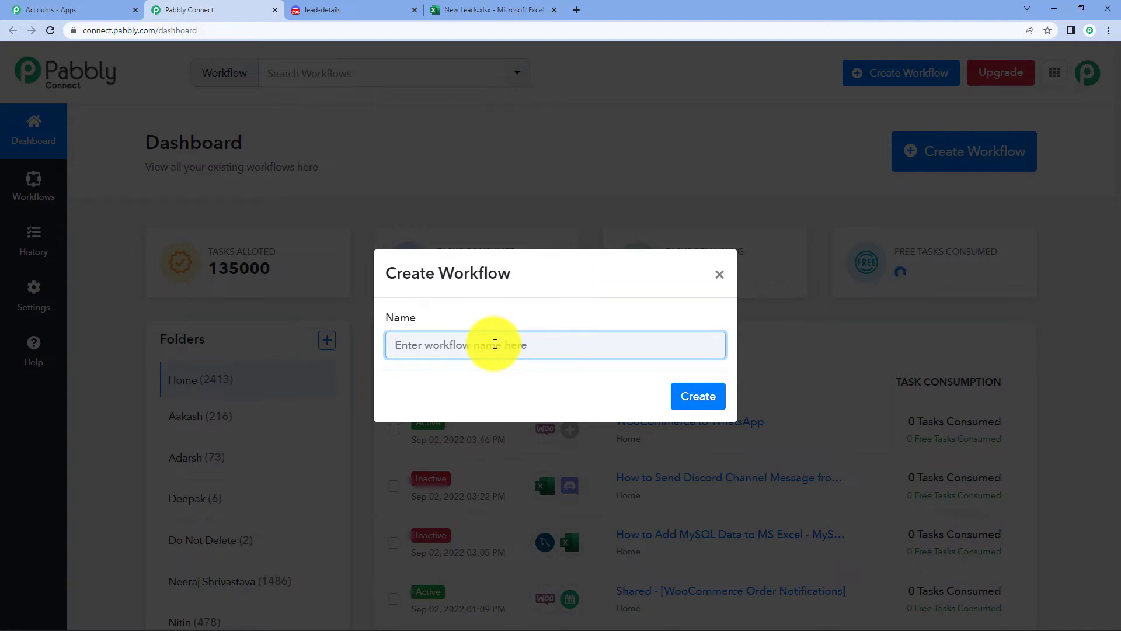
- Name the new workflow 'MS Excel to Discord' and create it
{"action": "type", "text": "MS Excxel"}
{"action": "key", "text": "BackSpace"}
{"action": "key", "text": "BackSpace"}
{"action": "key", "text": "BackSpace"}
{"action": "type", "text": "el to Discord"}
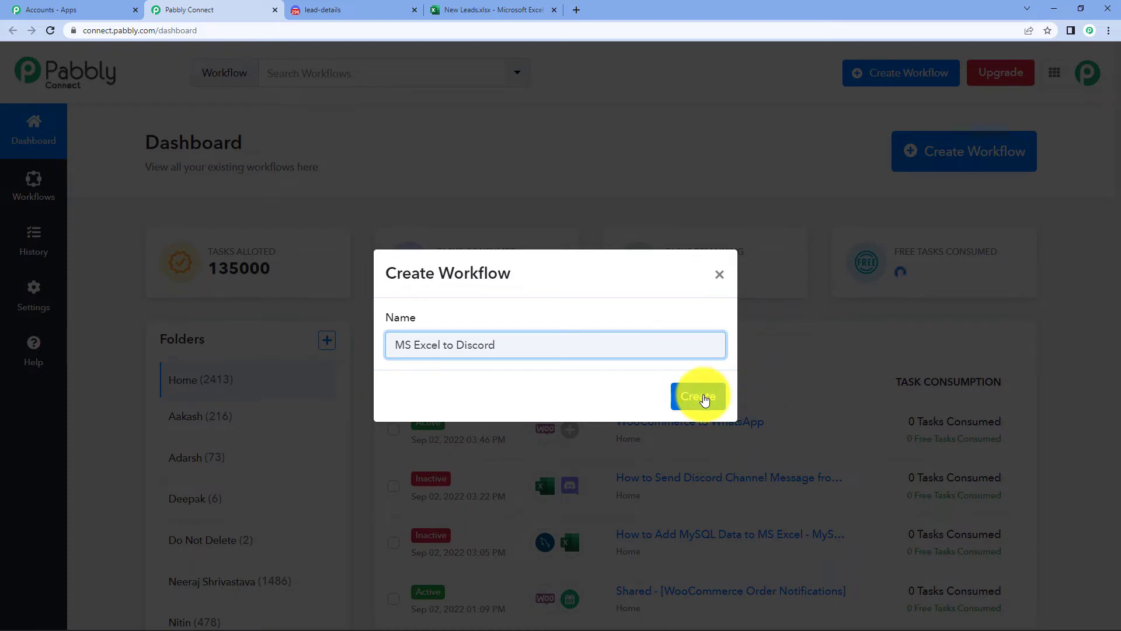
{"action": "left_click", "coordinate": [704, 398]}
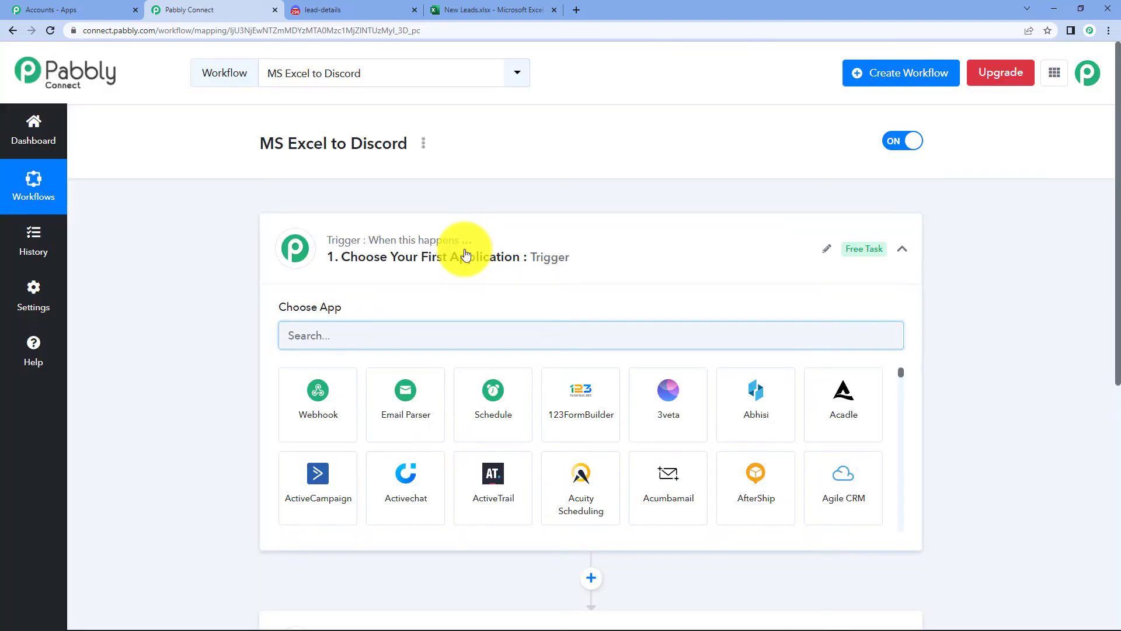
{"action": "left_click", "coordinate": [462, 256]}
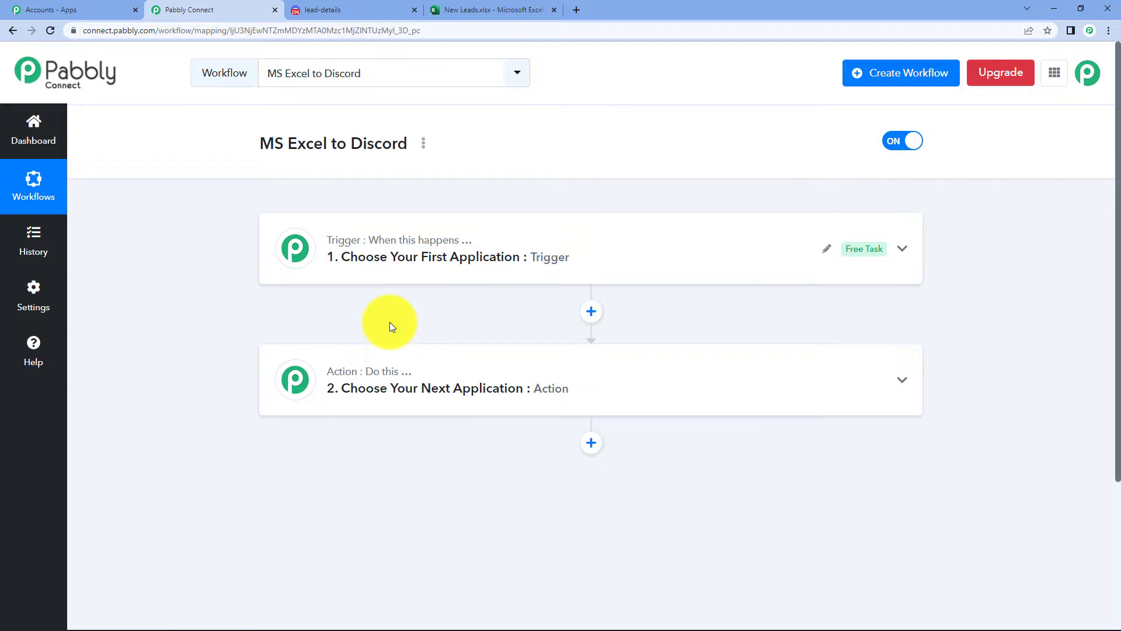
{"action": "left_click", "coordinate": [396, 258]}
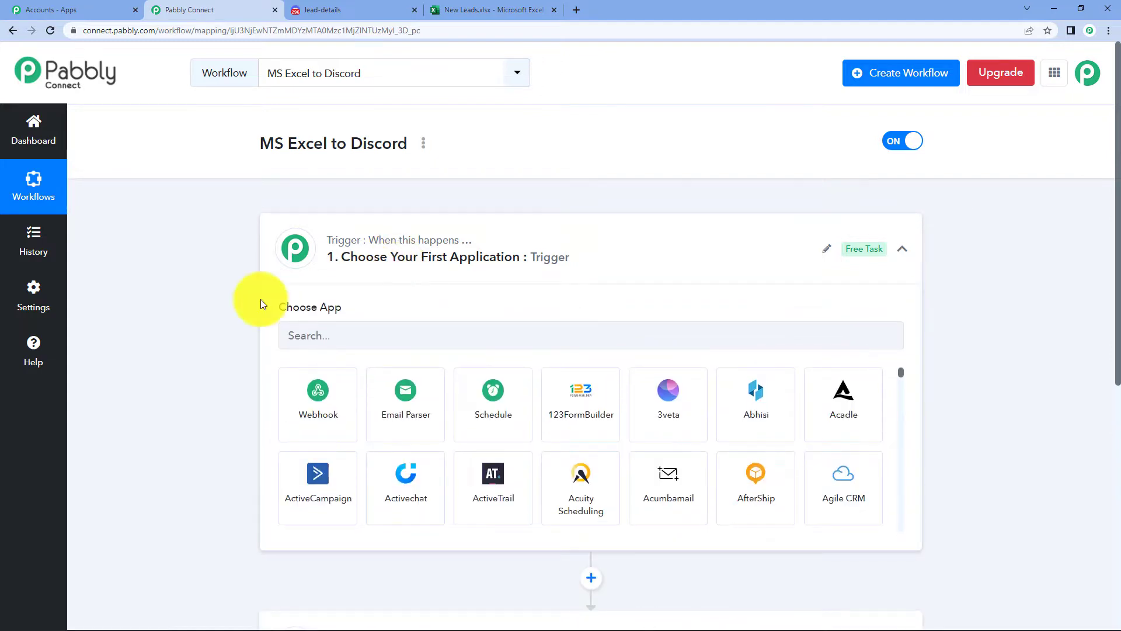
{"action": "scroll", "coordinate": [443, 403], "scroll_direction": "down", "scroll_amount": 3}
{"action": "left_click", "coordinate": [426, 481]}
{"action": "scroll", "coordinate": [188, 309], "scroll_direction": "down", "scroll_amount": 3}
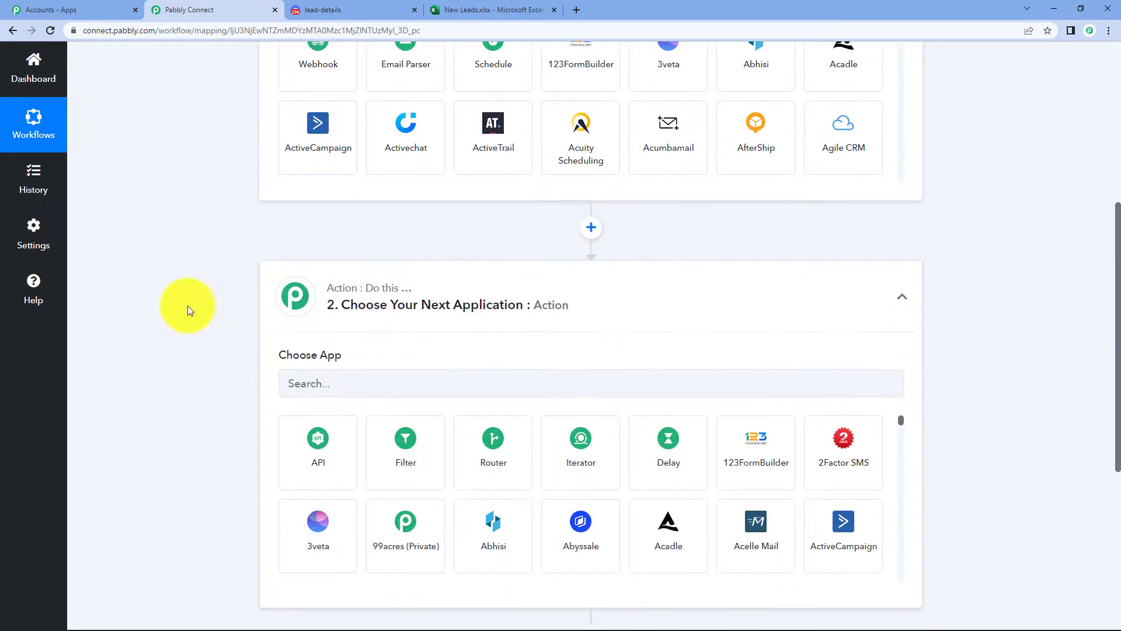
{"action": "scroll", "coordinate": [418, 341], "scroll_direction": "up", "scroll_amount": 4}
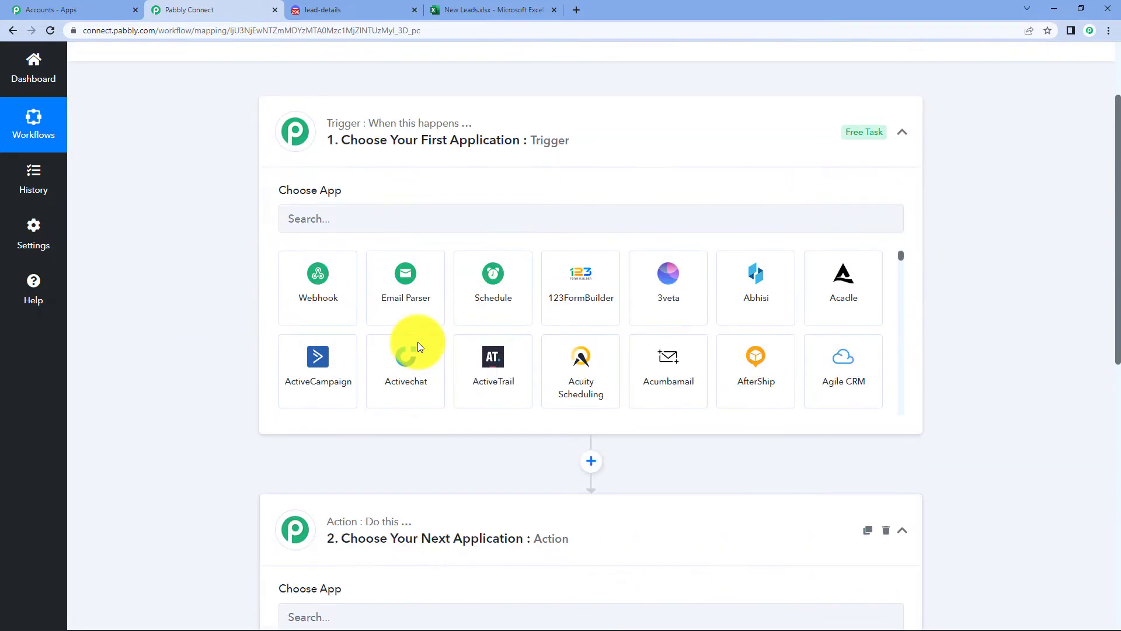
{"action": "left_click", "coordinate": [402, 140]}
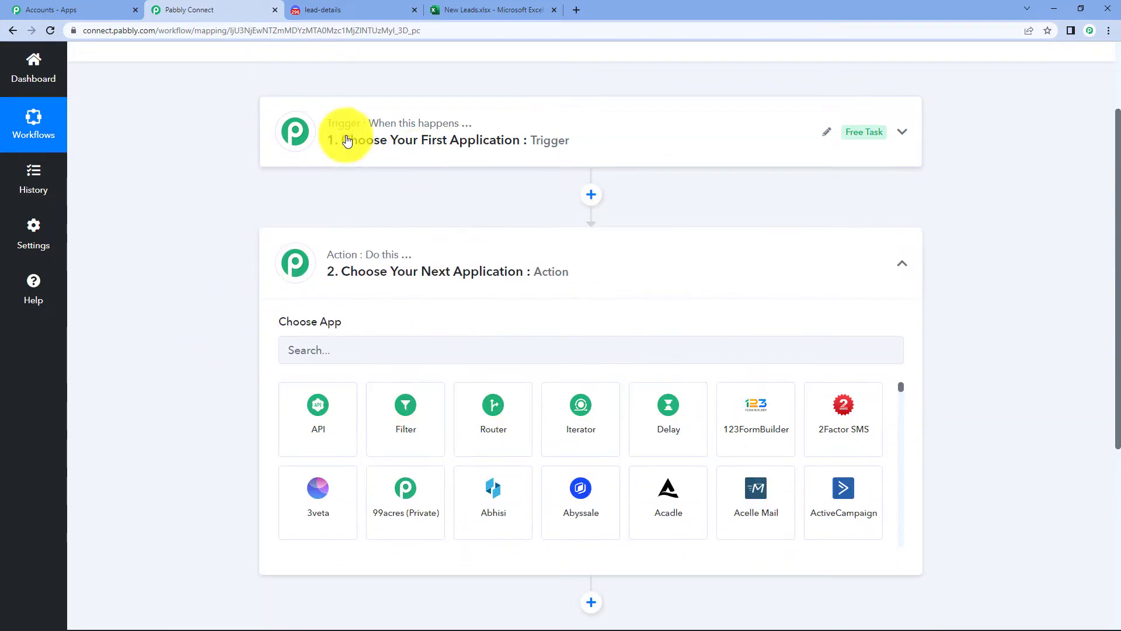
{"action": "left_click", "coordinate": [438, 259]}
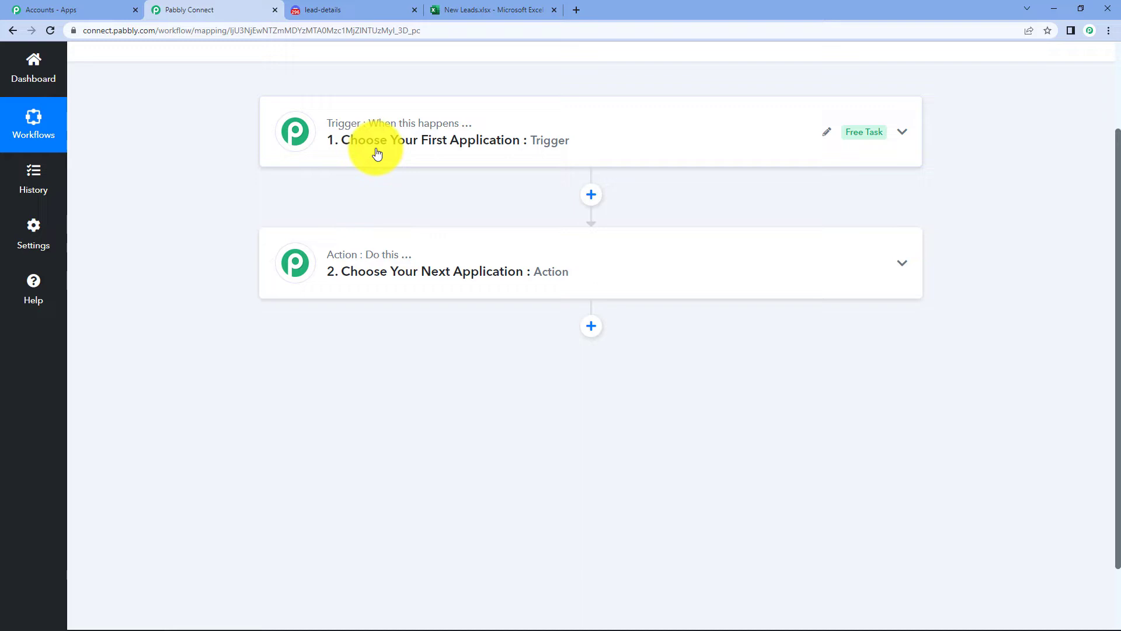
{"action": "left_click", "coordinate": [377, 153]}
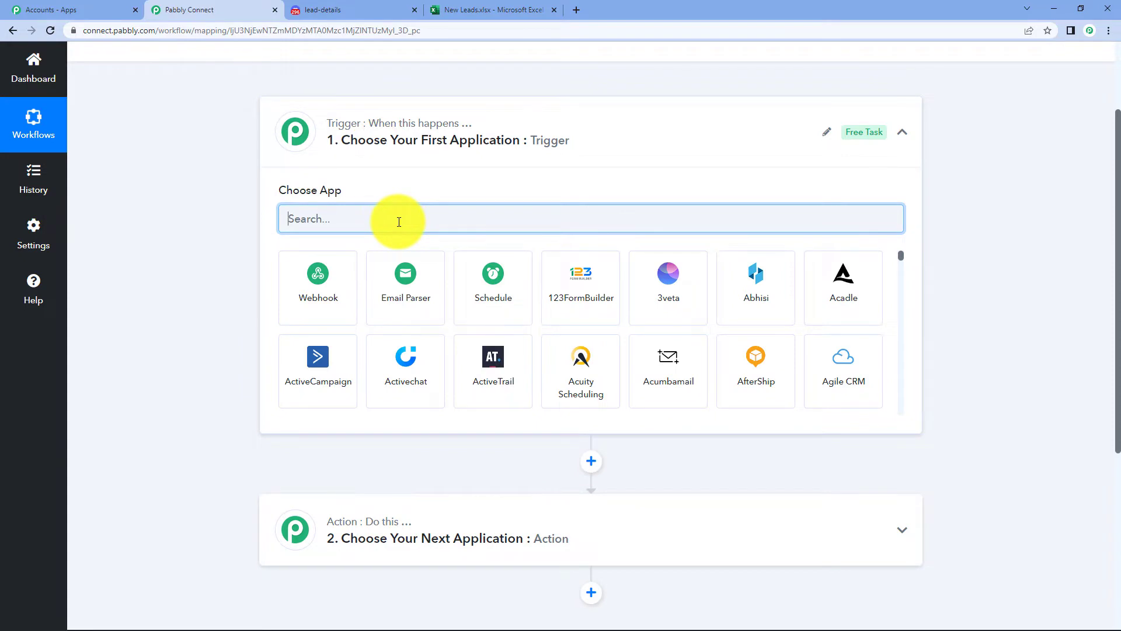
- Set the trigger to Microsoft Excel with the New Row in Worksheet event
{"action": "type", "text": "micro"}
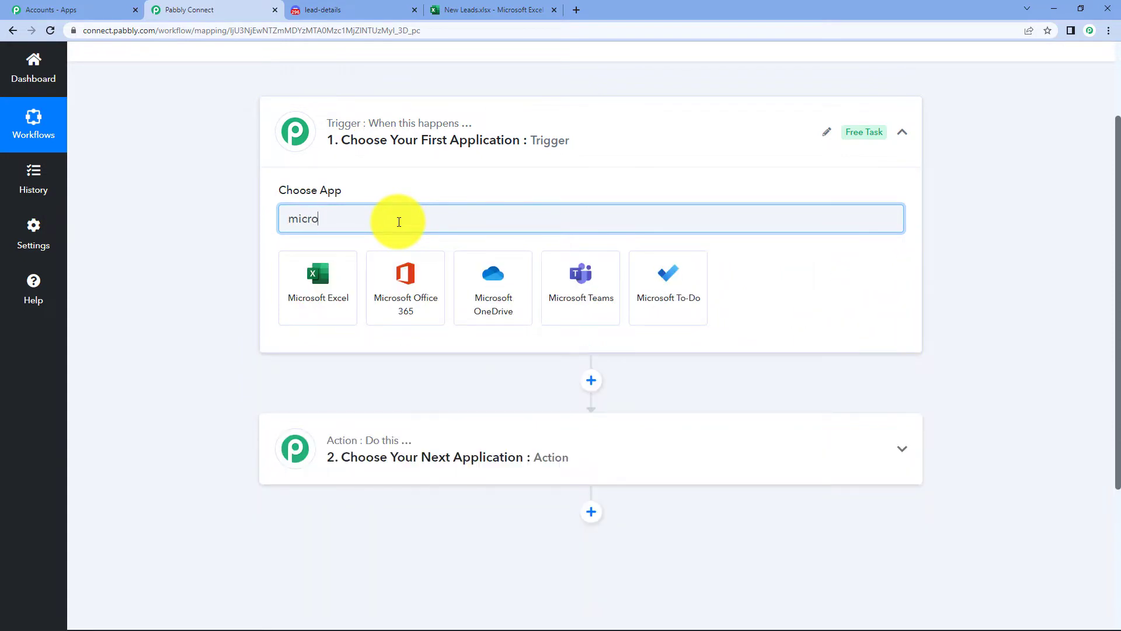
{"action": "type", "text": "soft"}
{"action": "left_click", "coordinate": [337, 290]}
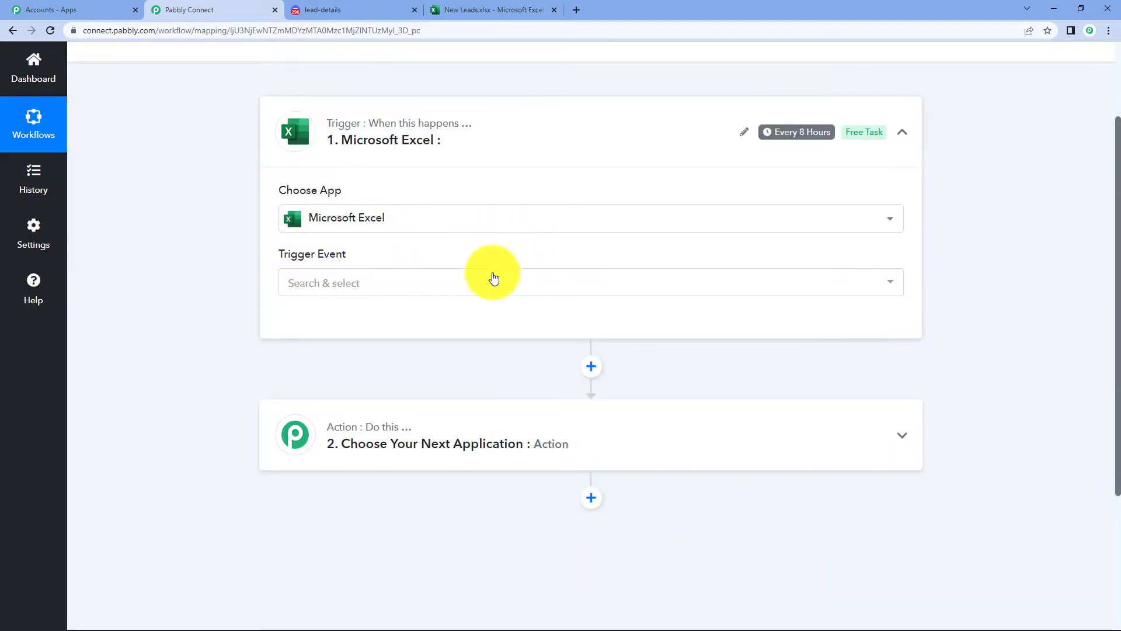
{"action": "left_click", "coordinate": [401, 287]}
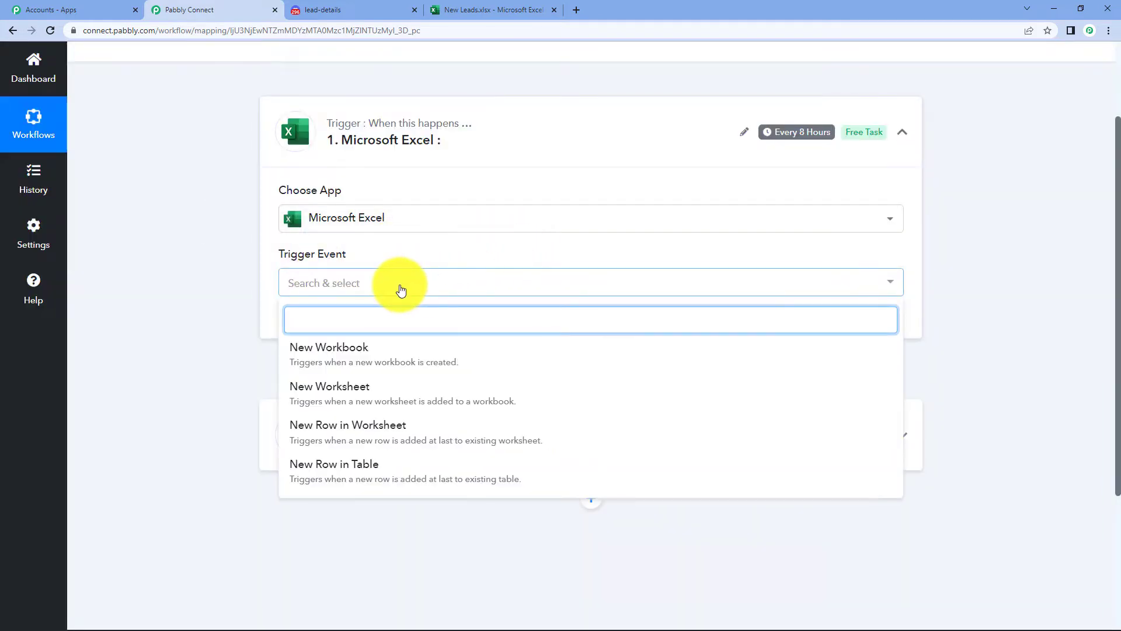
{"action": "left_click", "coordinate": [406, 428]}
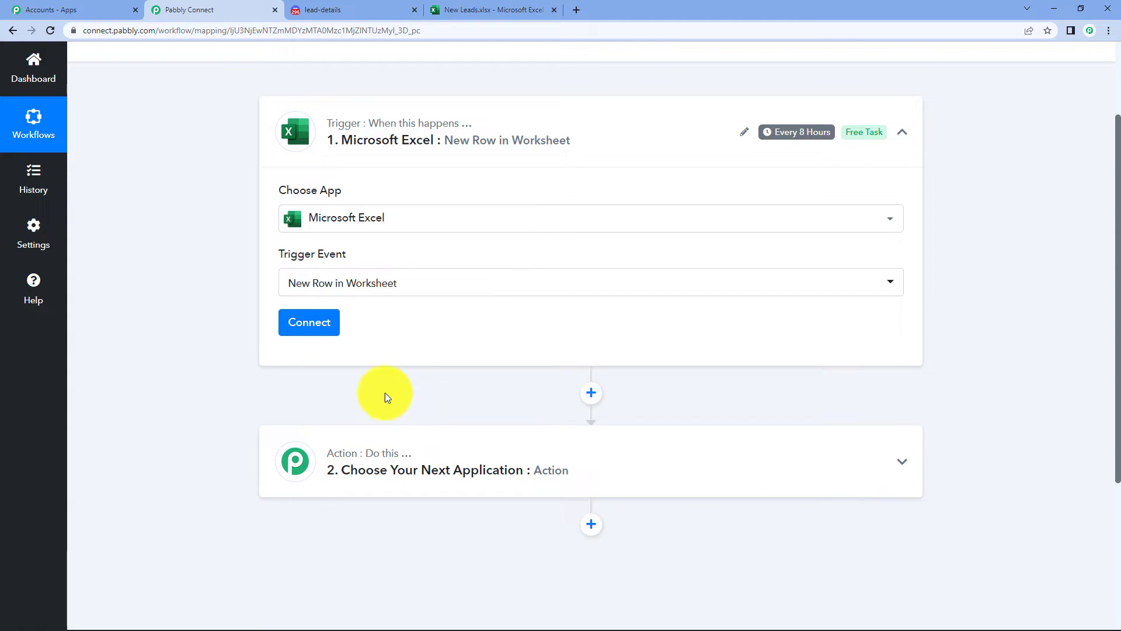
{"action": "left_click", "coordinate": [316, 331]}
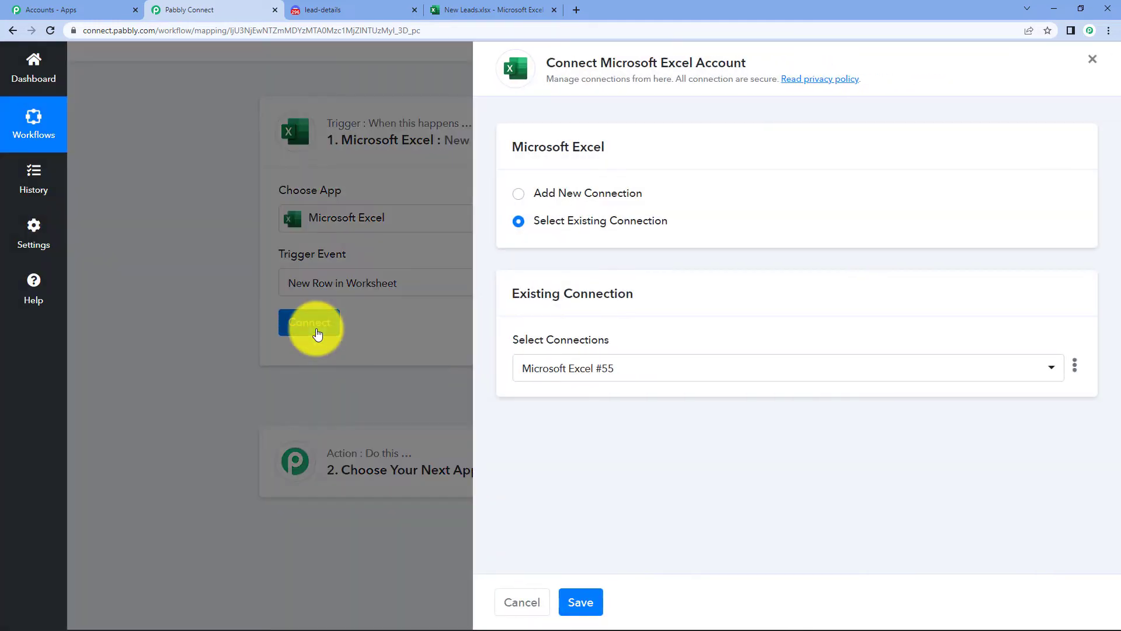
- Add a new Microsoft Excel connection and authorize Pabbly Connect's access to the Microsoft account
{"action": "left_click", "coordinate": [588, 194]}
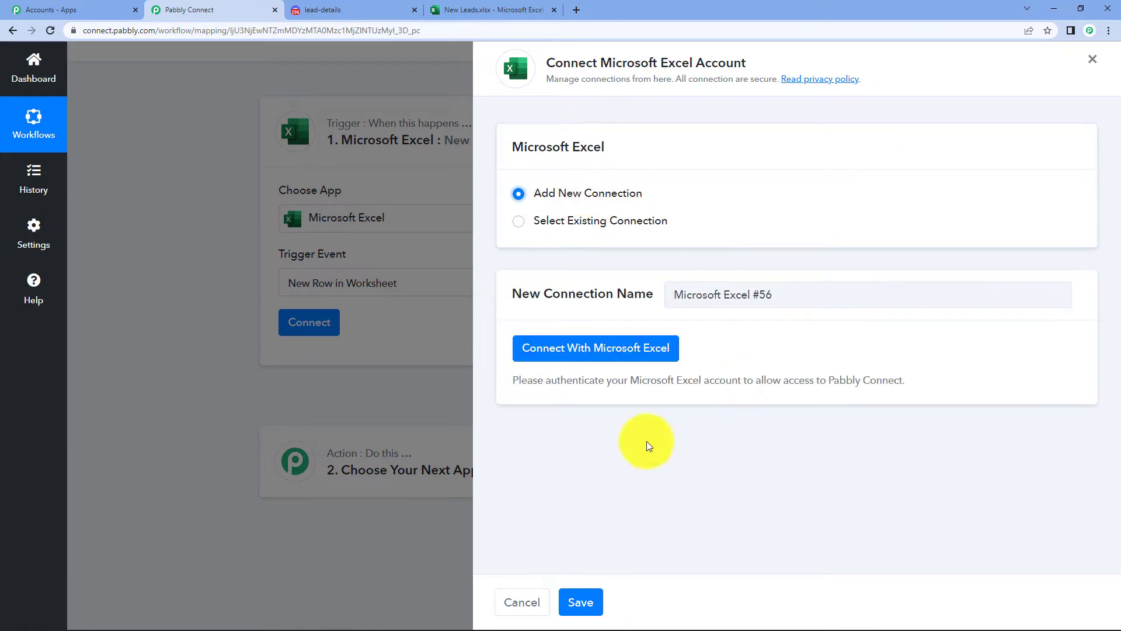
{"action": "left_click", "coordinate": [600, 348]}
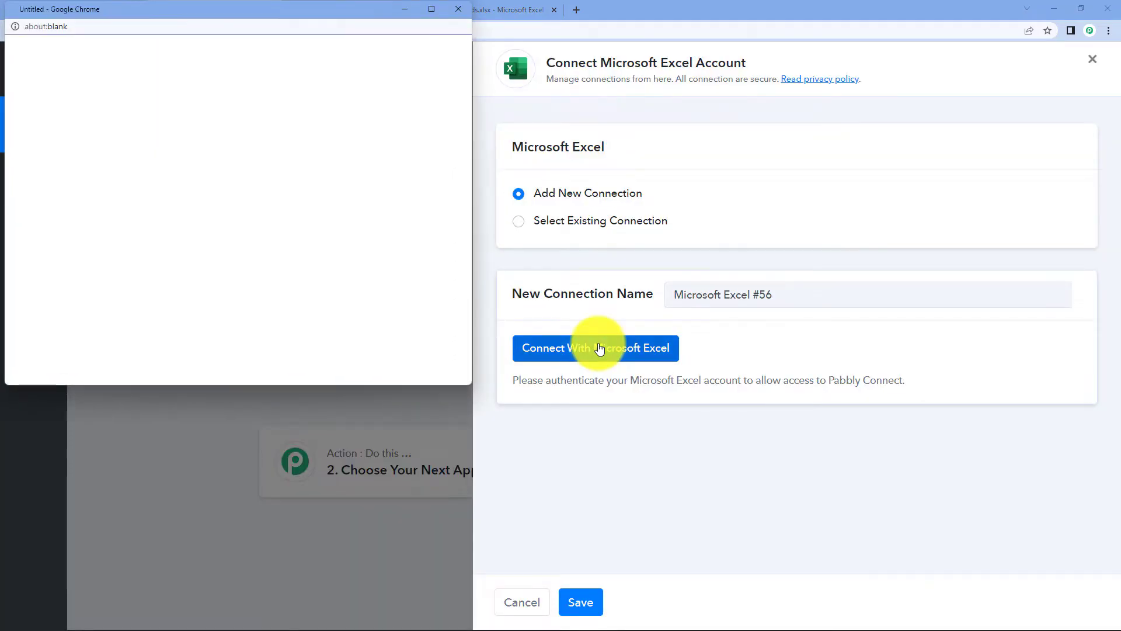
{"action": "scroll", "coordinate": [220, 236], "scroll_direction": "down", "scroll_amount": 9}
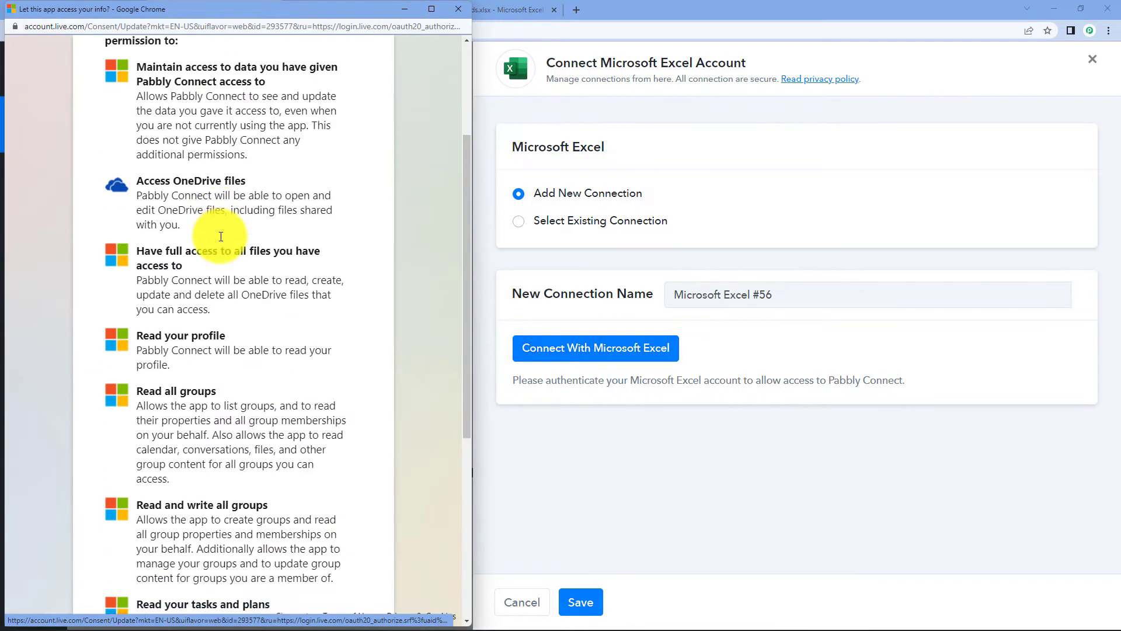
{"action": "left_click", "coordinate": [337, 571]}
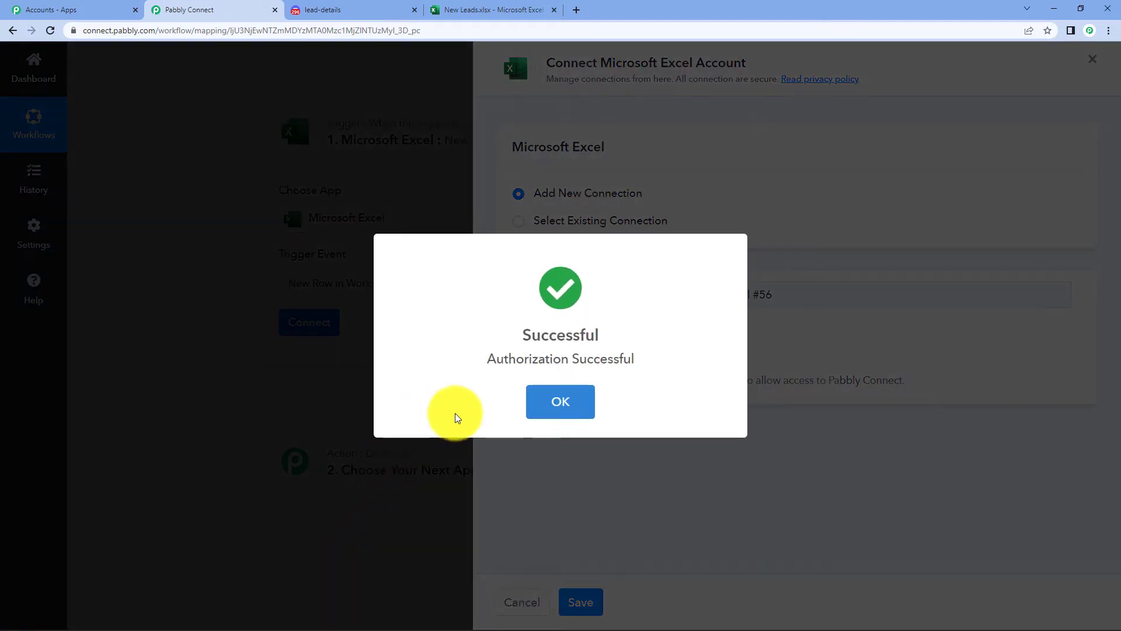
{"action": "left_click", "coordinate": [543, 409]}
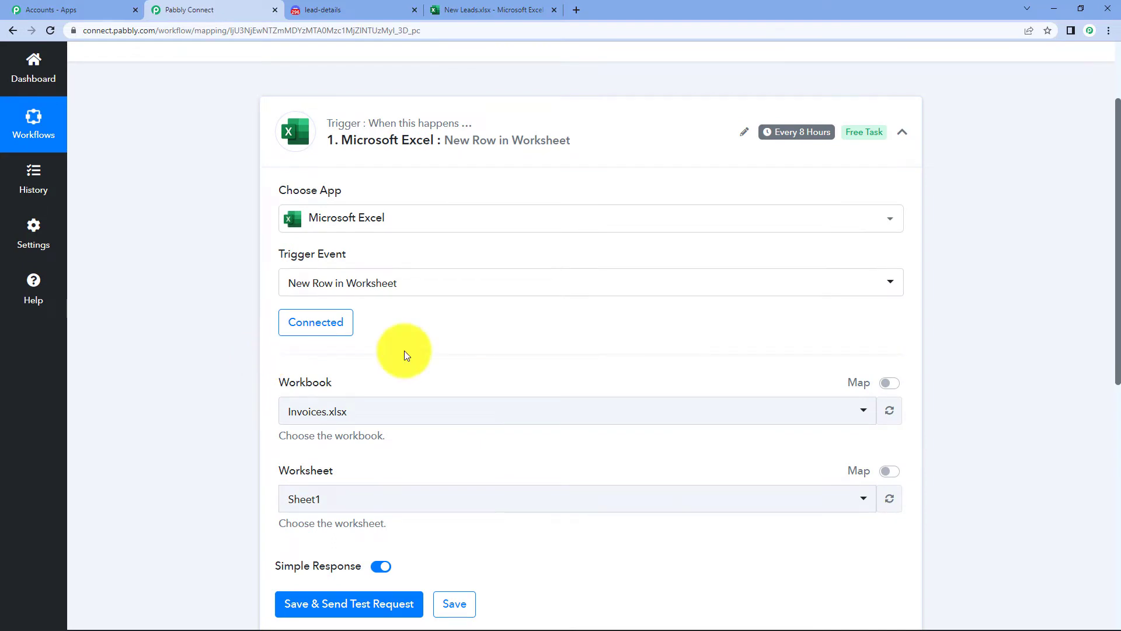
- Browse the workbook list and check the spreadsheet's name in the New Leads.xlsx tab
{"action": "scroll", "coordinate": [489, 316], "scroll_direction": "down", "scroll_amount": 1}
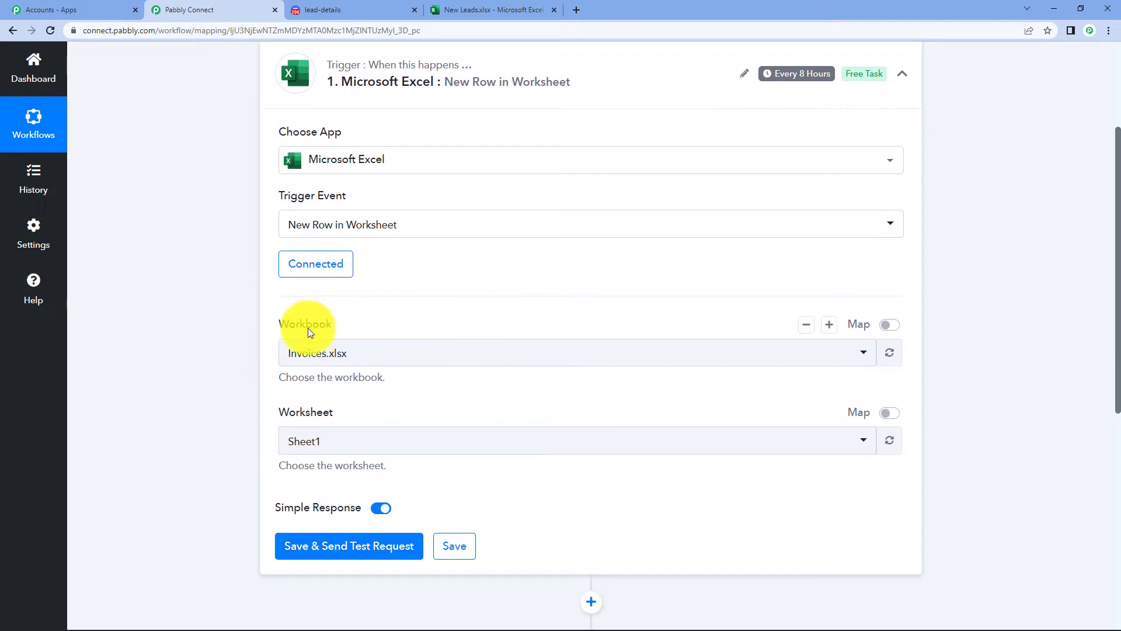
{"action": "left_click", "coordinate": [462, 366]}
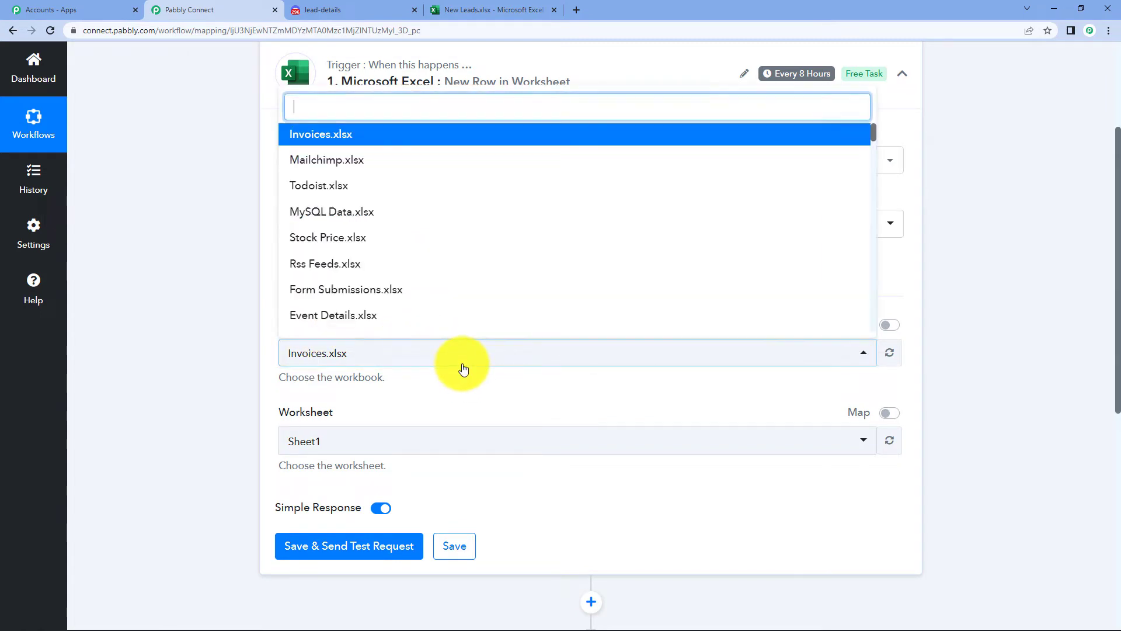
{"action": "scroll", "coordinate": [385, 204], "scroll_direction": "down", "scroll_amount": 10}
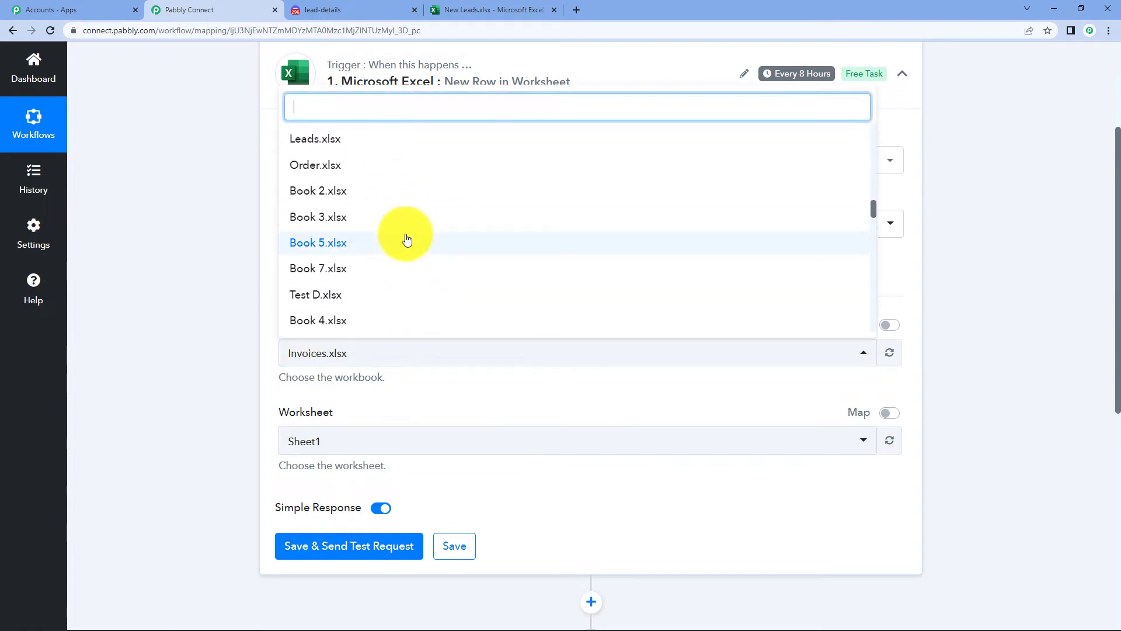
{"action": "left_click", "coordinate": [995, 267]}
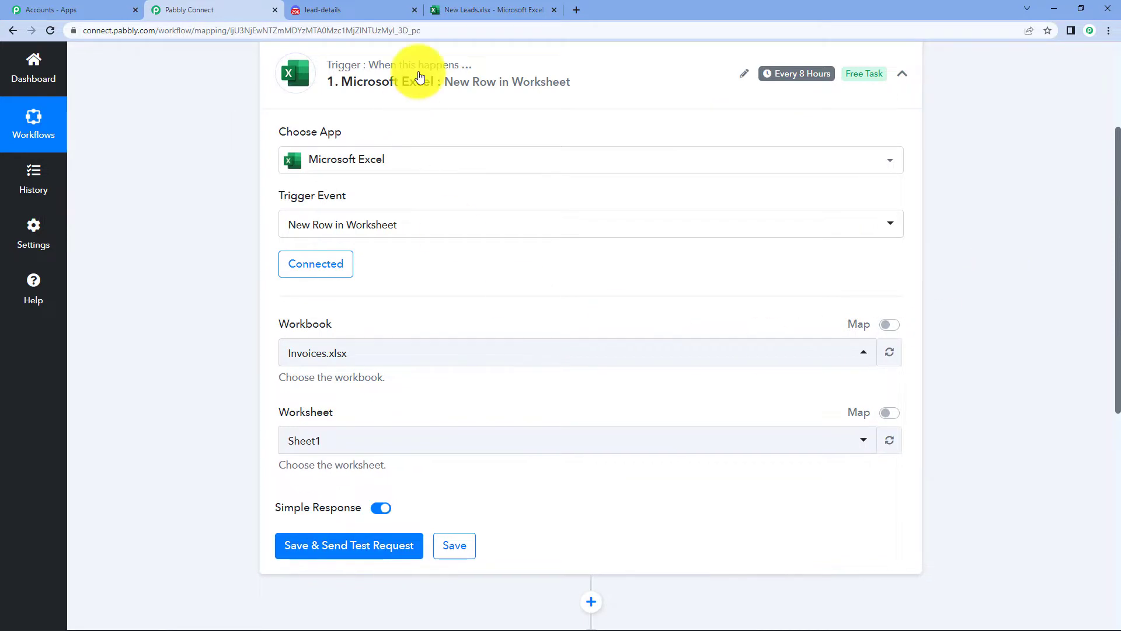
{"action": "left_click", "coordinate": [457, 6]}
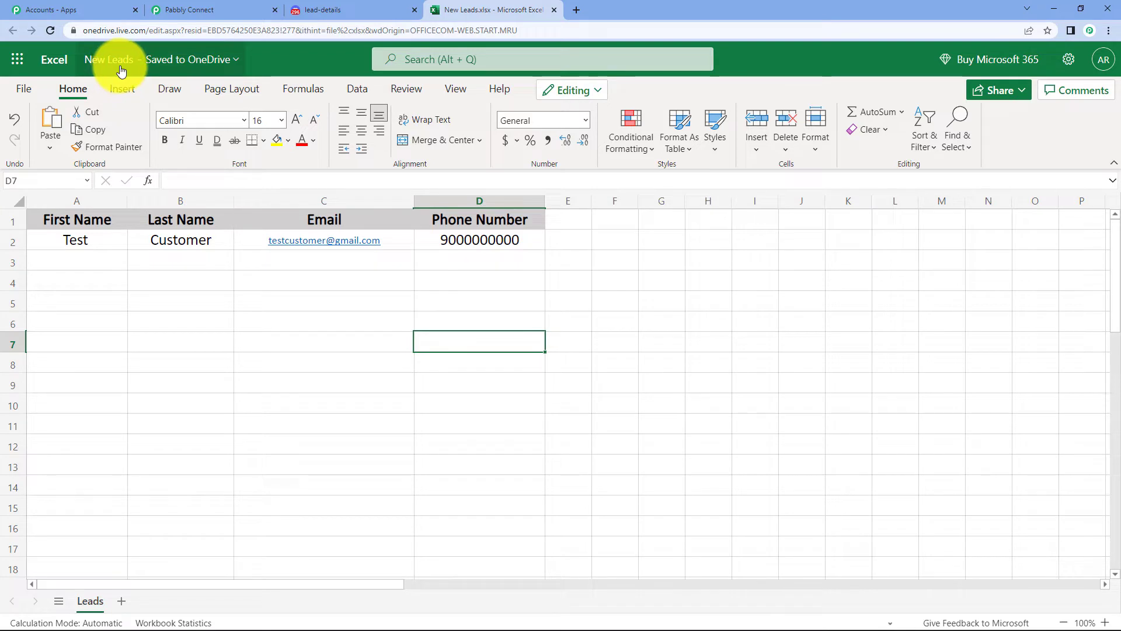
{"action": "left_click", "coordinate": [195, 9]}
- Choose New Leads.xlsx as the trigger workbook with worksheet Leads, then view it in Excel Online
{"action": "left_click", "coordinate": [407, 345]}
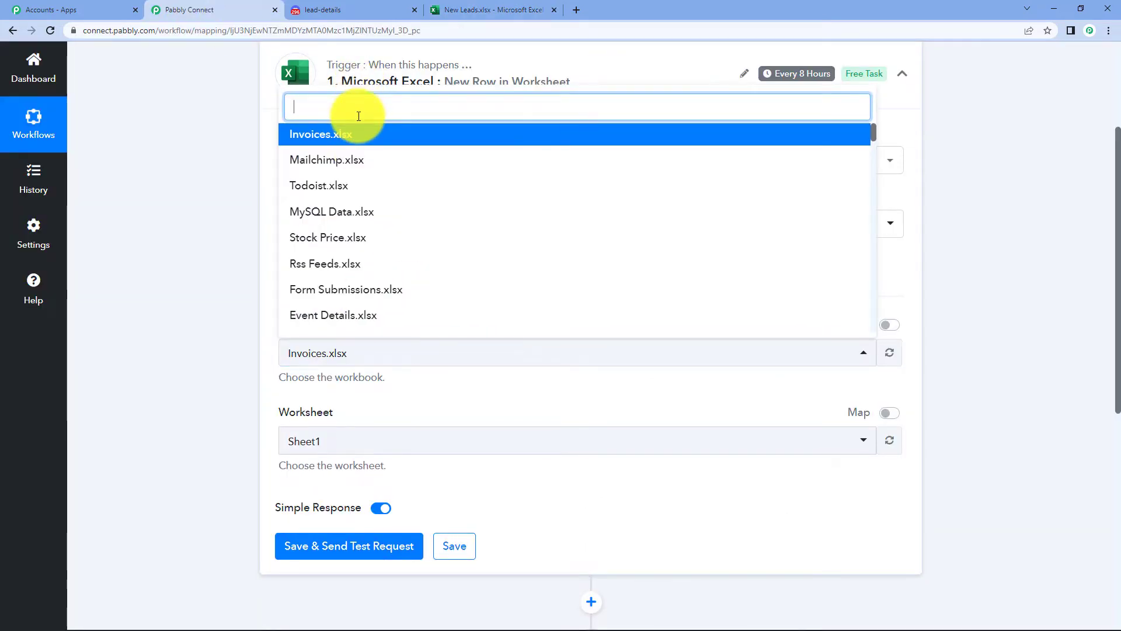
{"action": "type", "text": "new"}
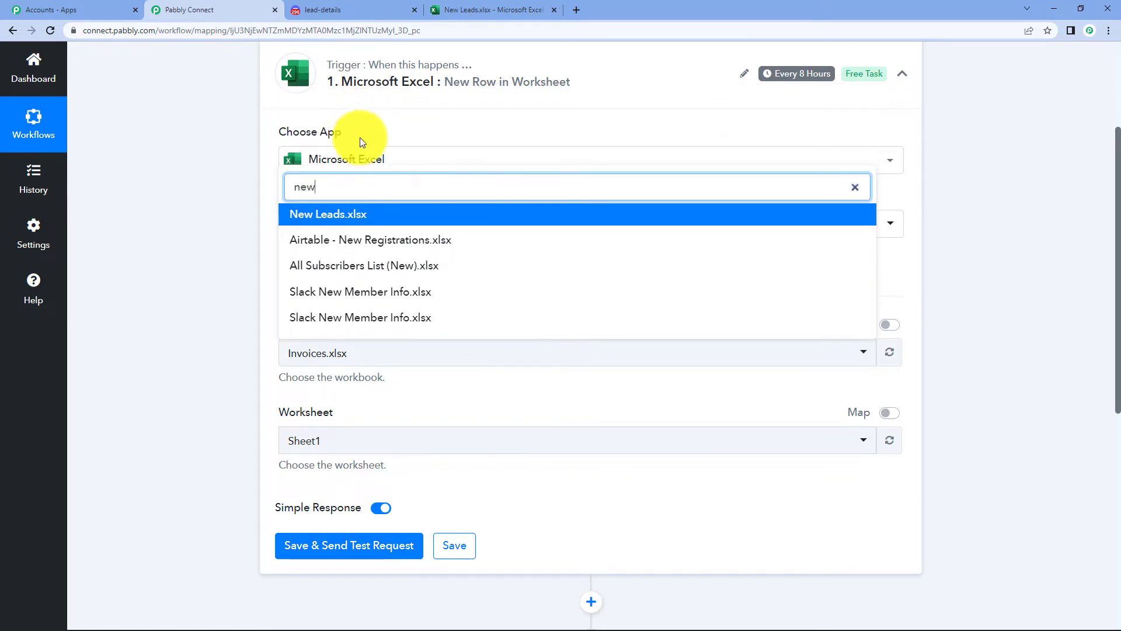
{"action": "left_click", "coordinate": [350, 215]}
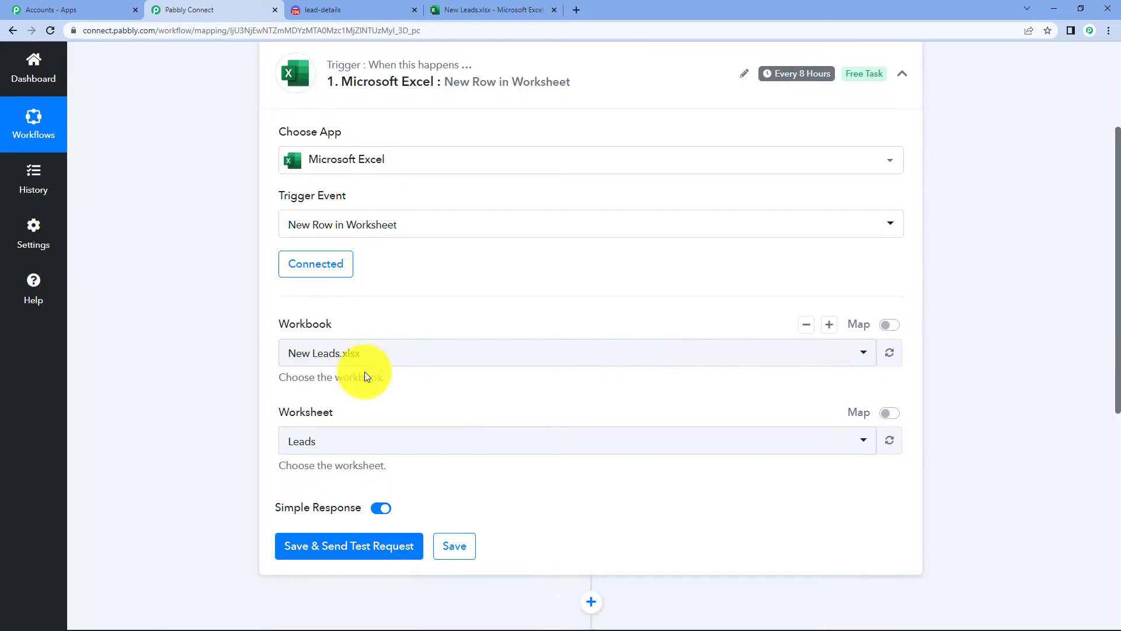
{"action": "left_click", "coordinate": [470, 12]}
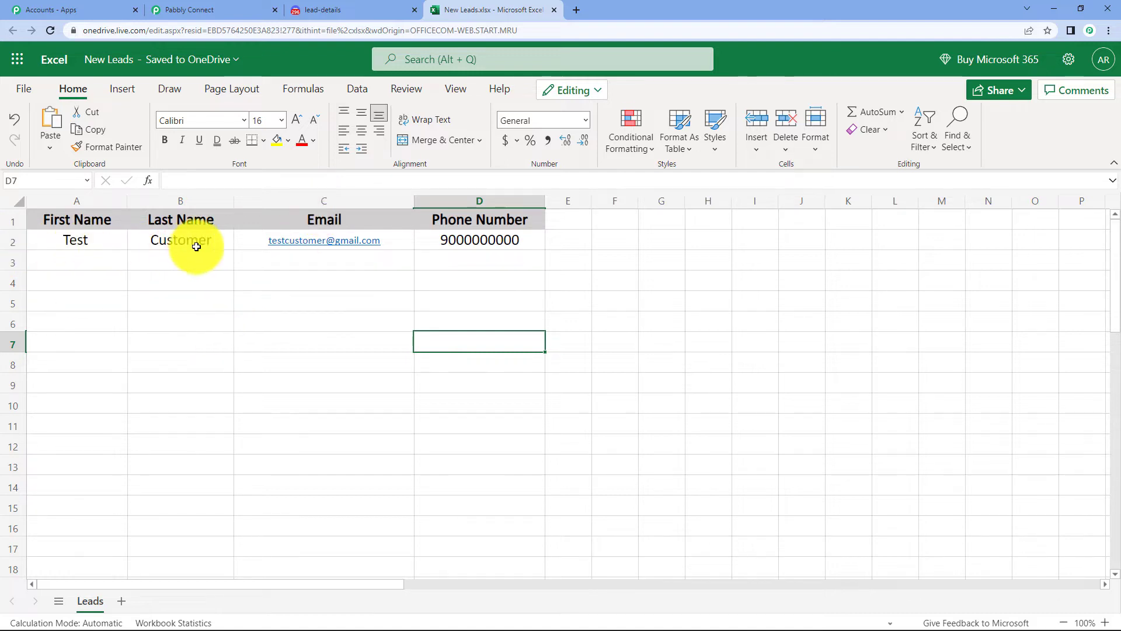
{"action": "left_click", "coordinate": [325, 10]}
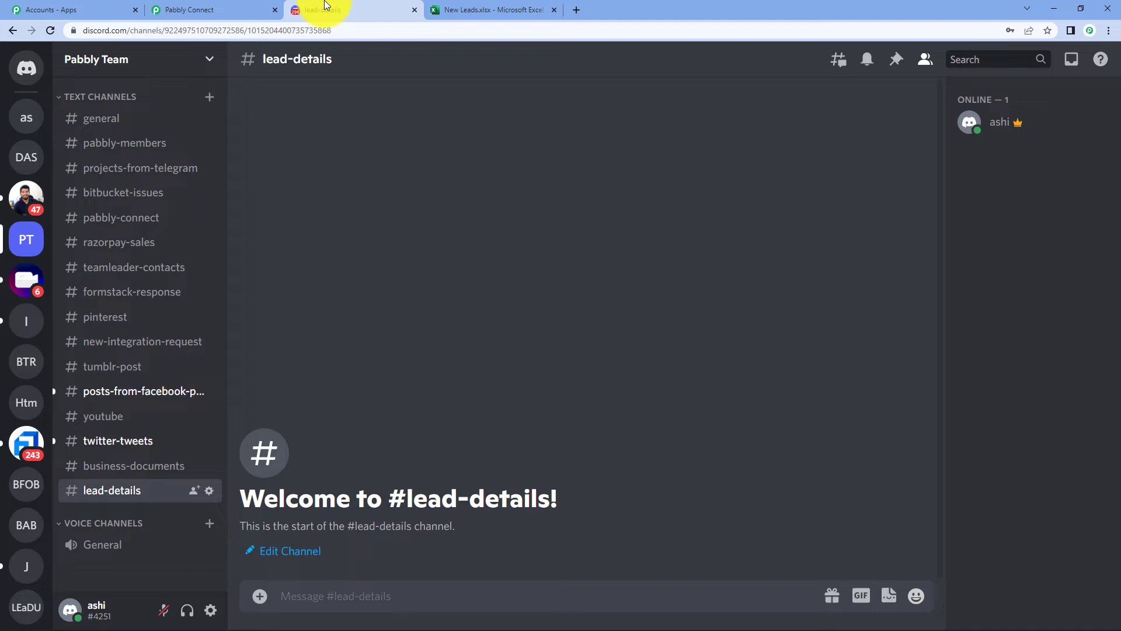
{"action": "left_click", "coordinate": [200, 10]}
{"action": "left_click", "coordinate": [448, 325]}
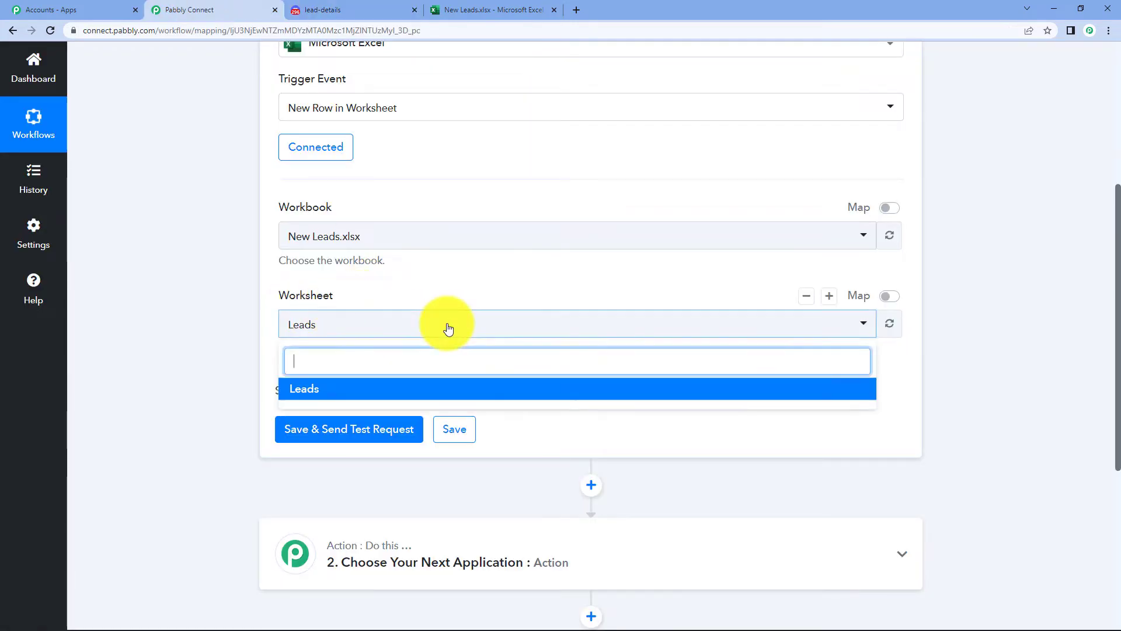
{"action": "left_click", "coordinate": [448, 325]}
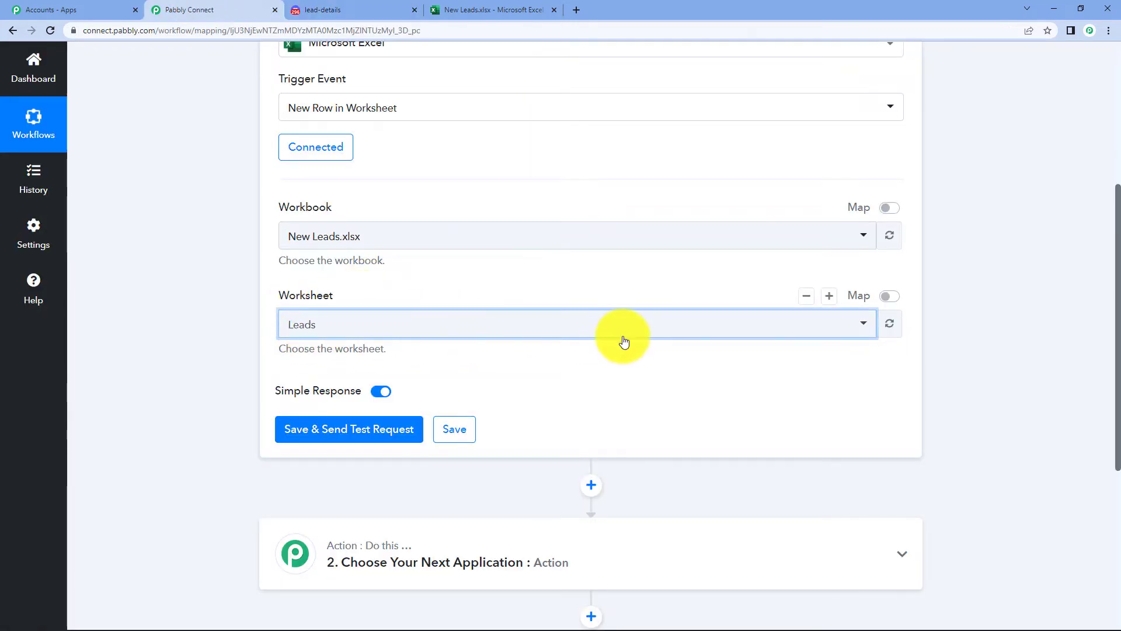
{"action": "scroll", "coordinate": [543, 425], "scroll_direction": "down", "scroll_amount": 1}
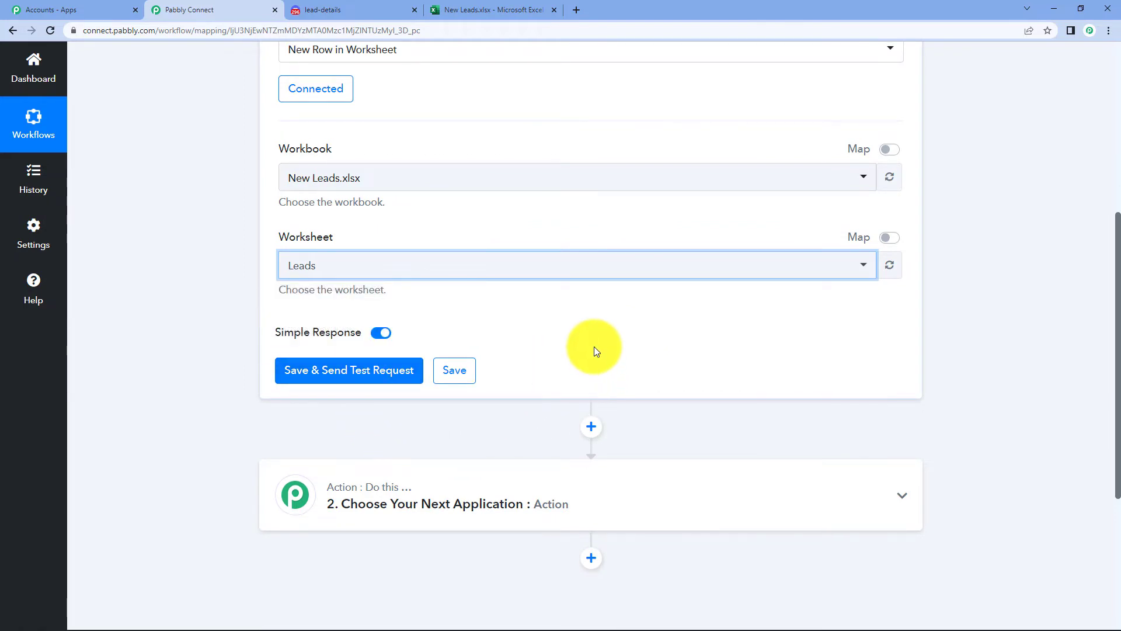
{"action": "left_click", "coordinate": [526, 9]}
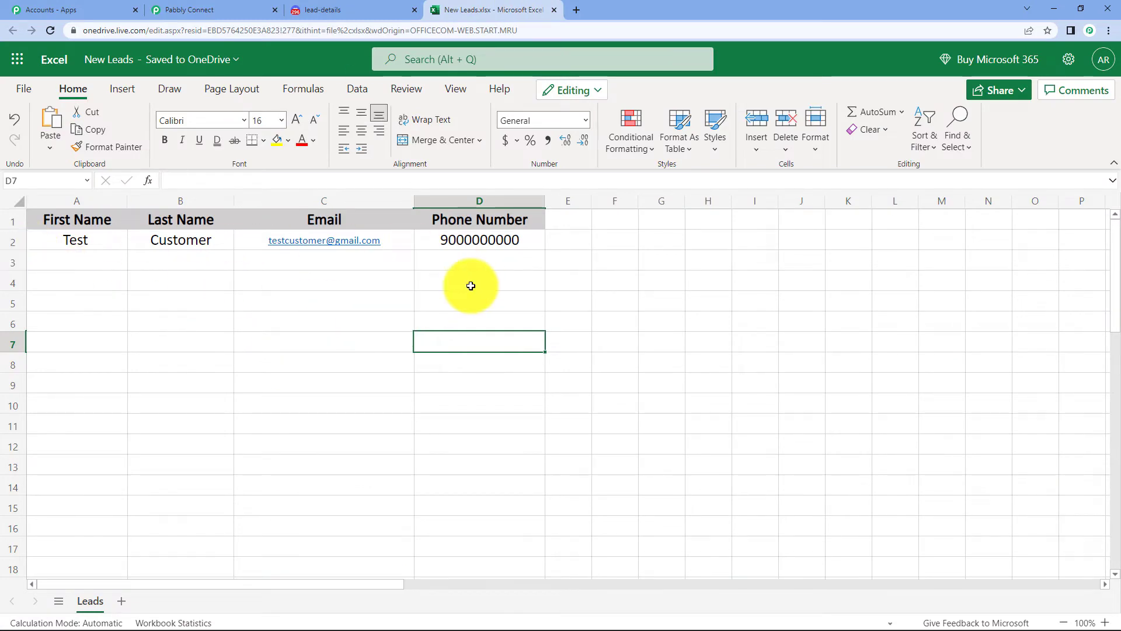
{"action": "left_click", "coordinate": [195, 9]}
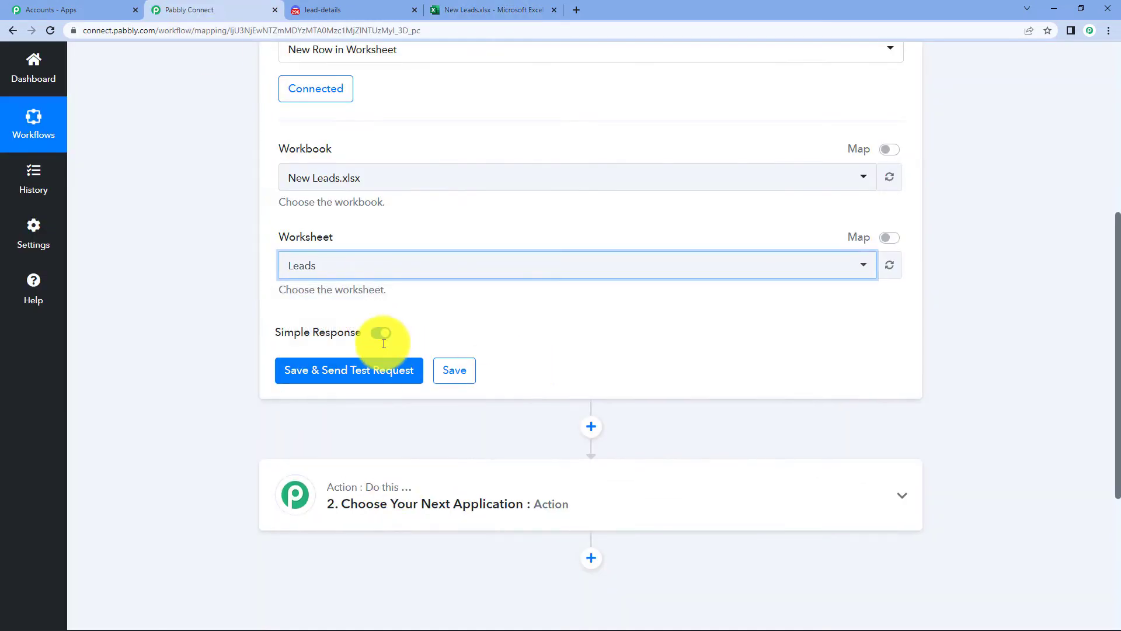
{"action": "left_click", "coordinate": [467, 12]}
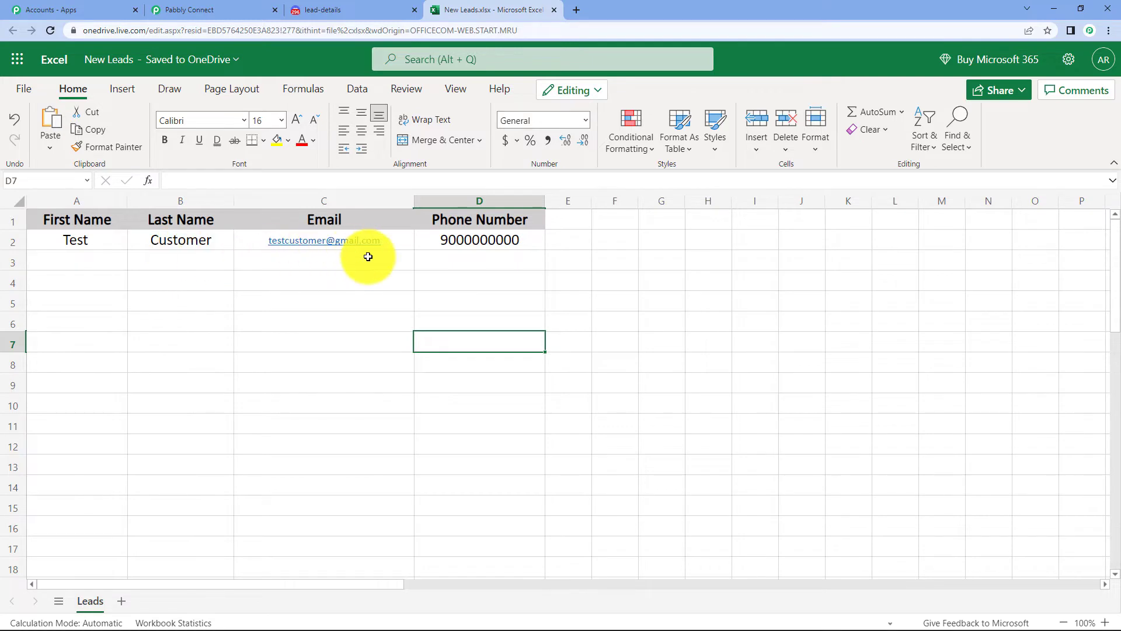
- Save the Excel trigger and send a test request
{"action": "left_click", "coordinate": [236, 10]}
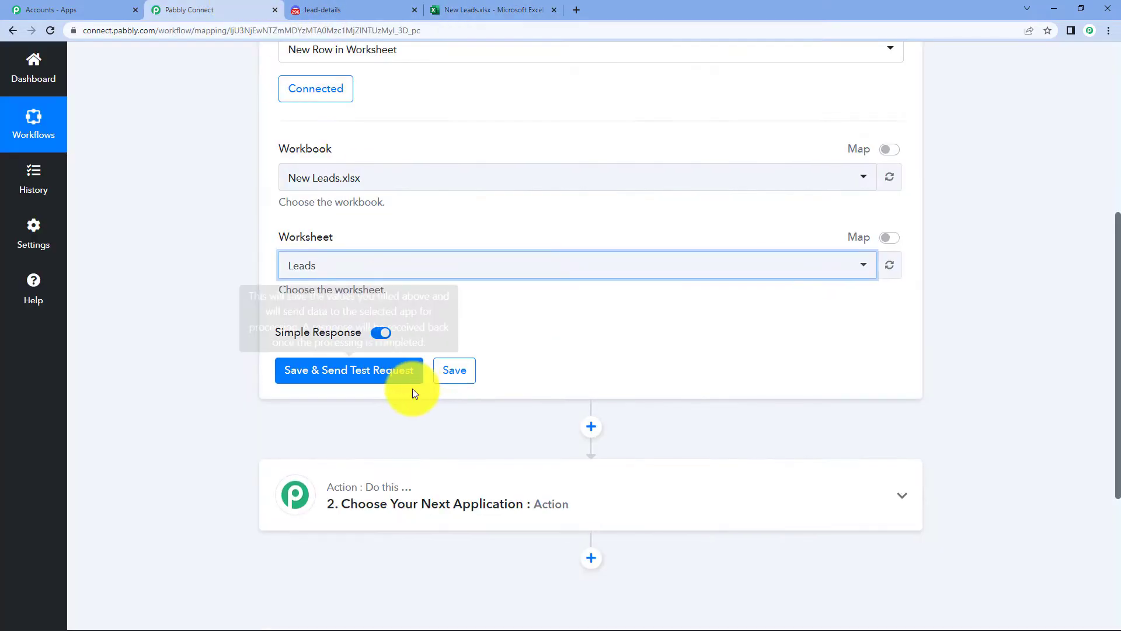
{"action": "left_click", "coordinate": [351, 374]}
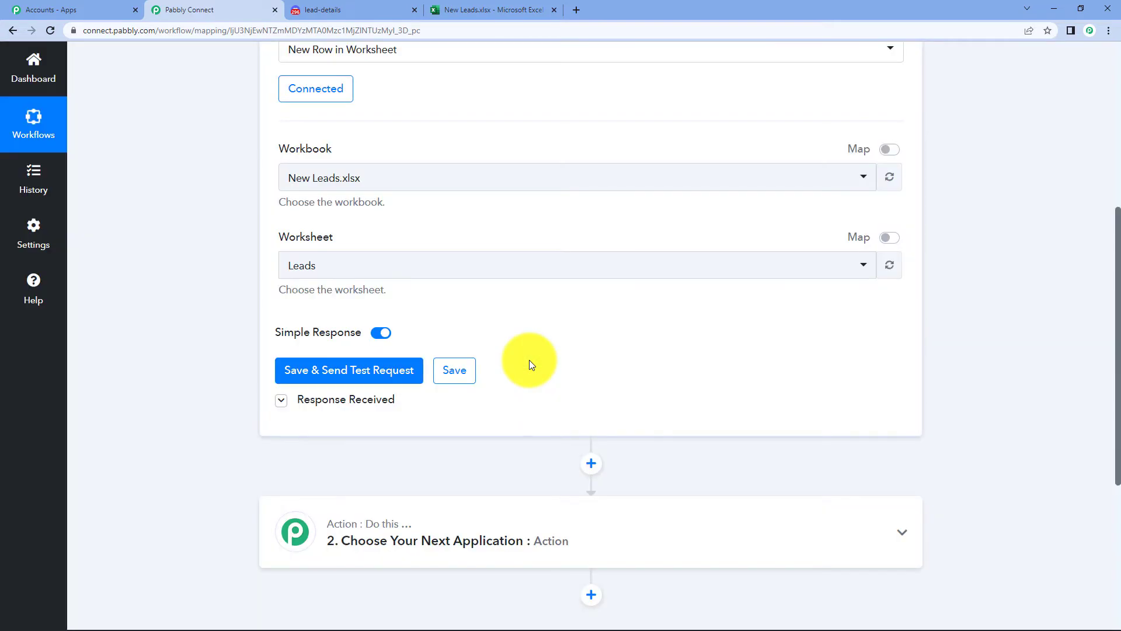
{"action": "scroll", "coordinate": [525, 350], "scroll_direction": "down", "scroll_amount": 4}
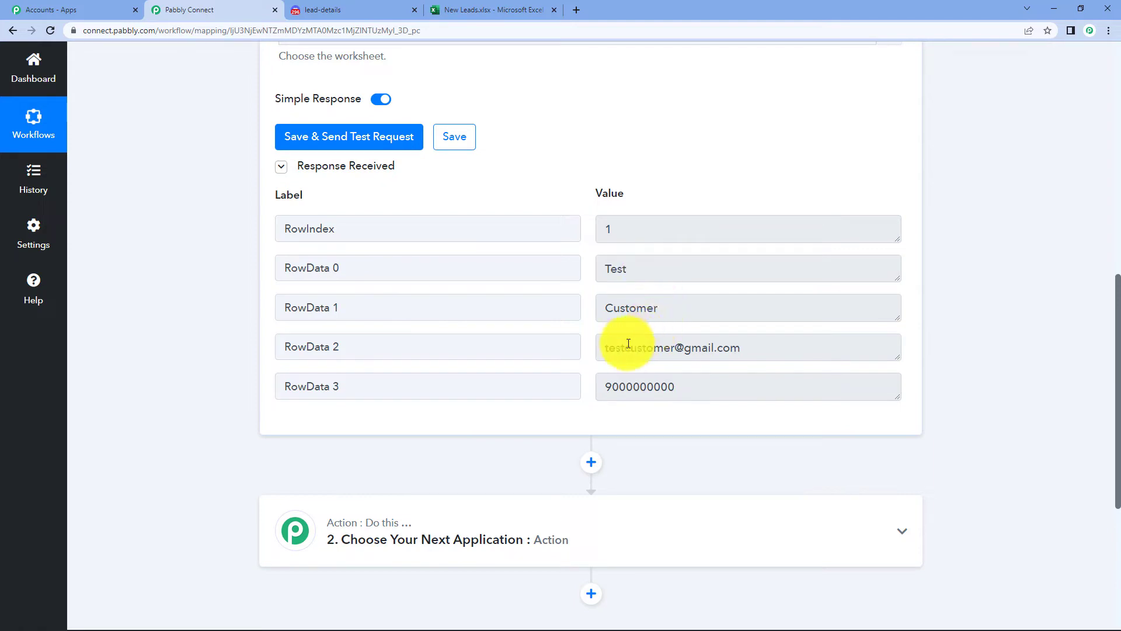
- Verify the test response matches the sample Excel row, then collapse the trigger step
{"action": "left_click", "coordinate": [467, 9]}
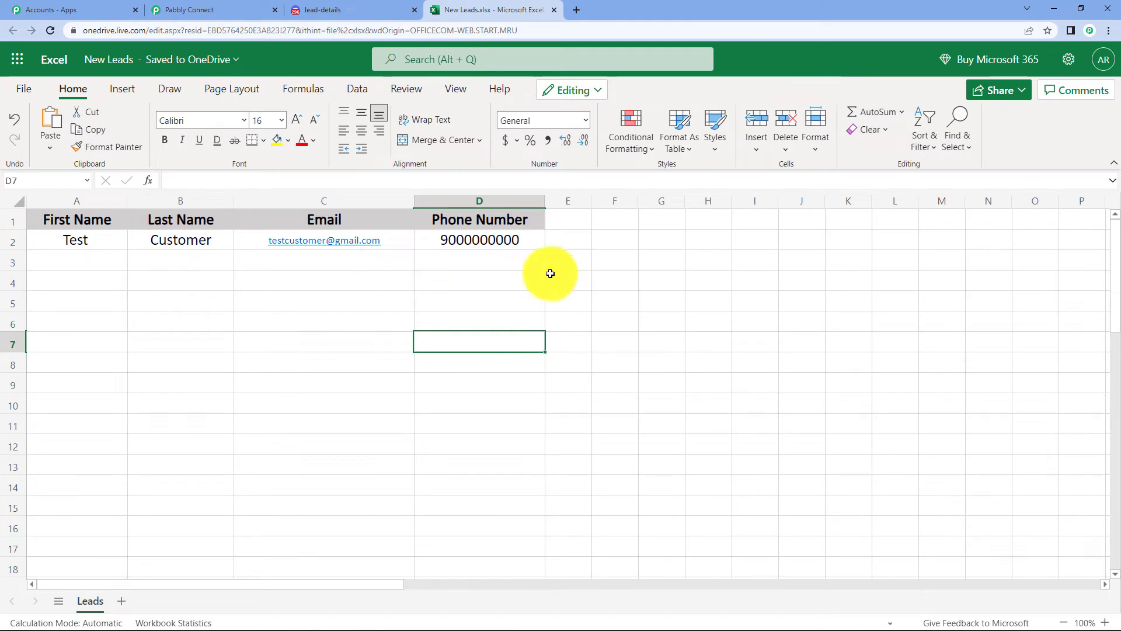
{"action": "left_click", "coordinate": [176, 8]}
{"action": "scroll", "coordinate": [575, 341], "scroll_direction": "up", "scroll_amount": 3}
{"action": "scroll", "coordinate": [583, 350], "scroll_direction": "up", "scroll_amount": 4}
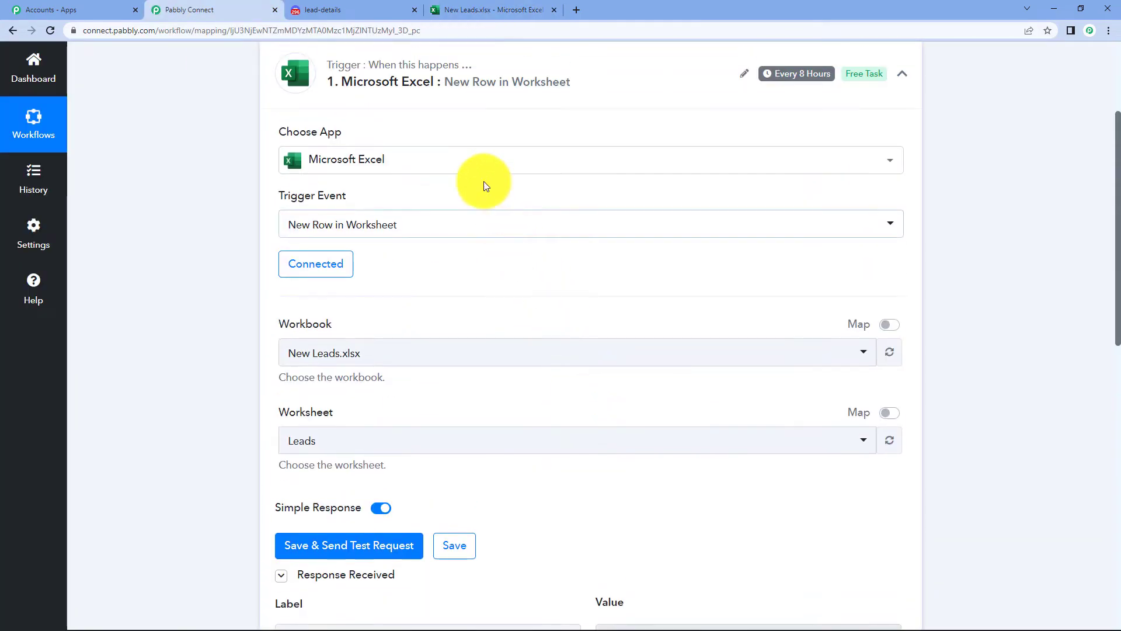
{"action": "left_click", "coordinate": [451, 100]}
{"action": "scroll", "coordinate": [613, 298], "scroll_direction": "up", "scroll_amount": 3}
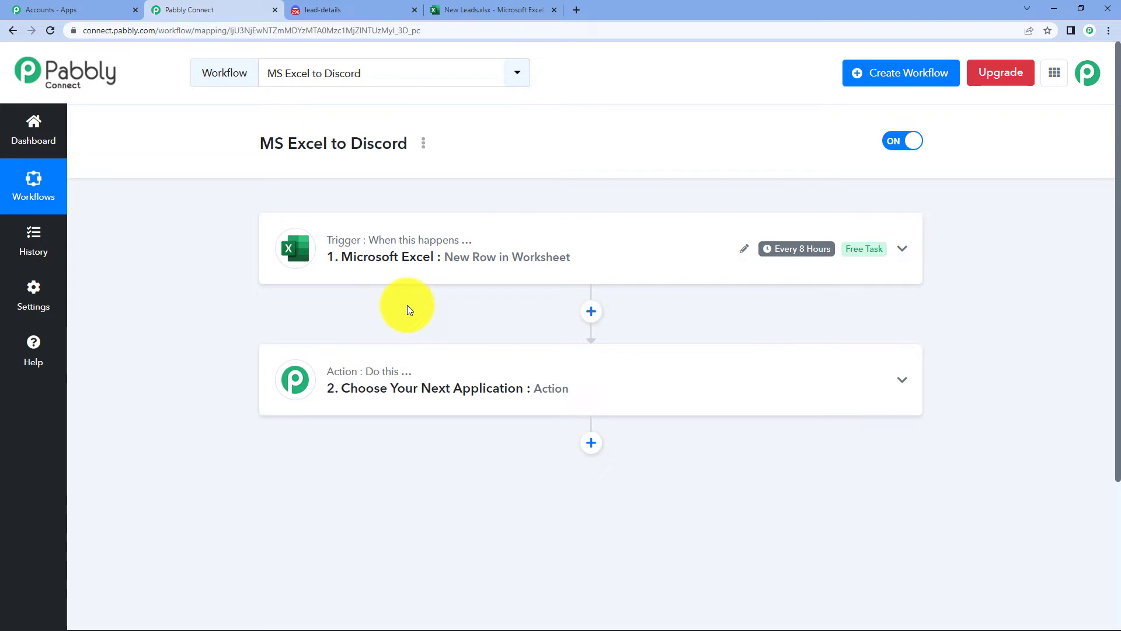
- Set the action to Discord's Send Channel Message (HTML) event and connect it
{"action": "left_click", "coordinate": [407, 382]}
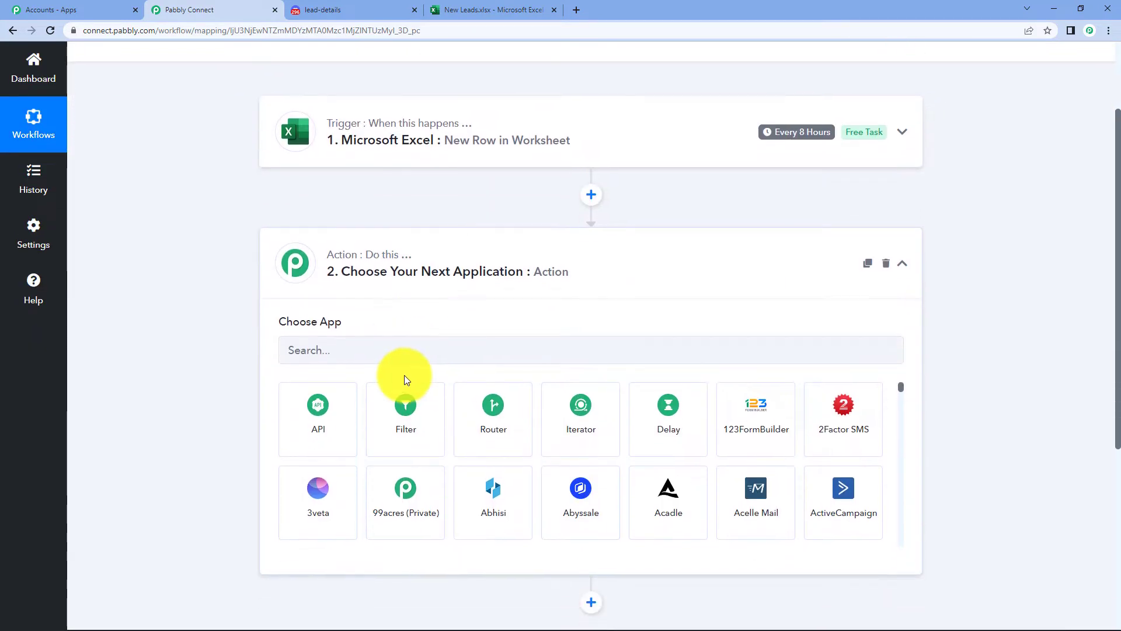
{"action": "left_click", "coordinate": [400, 360]}
{"action": "type", "text": "di"}
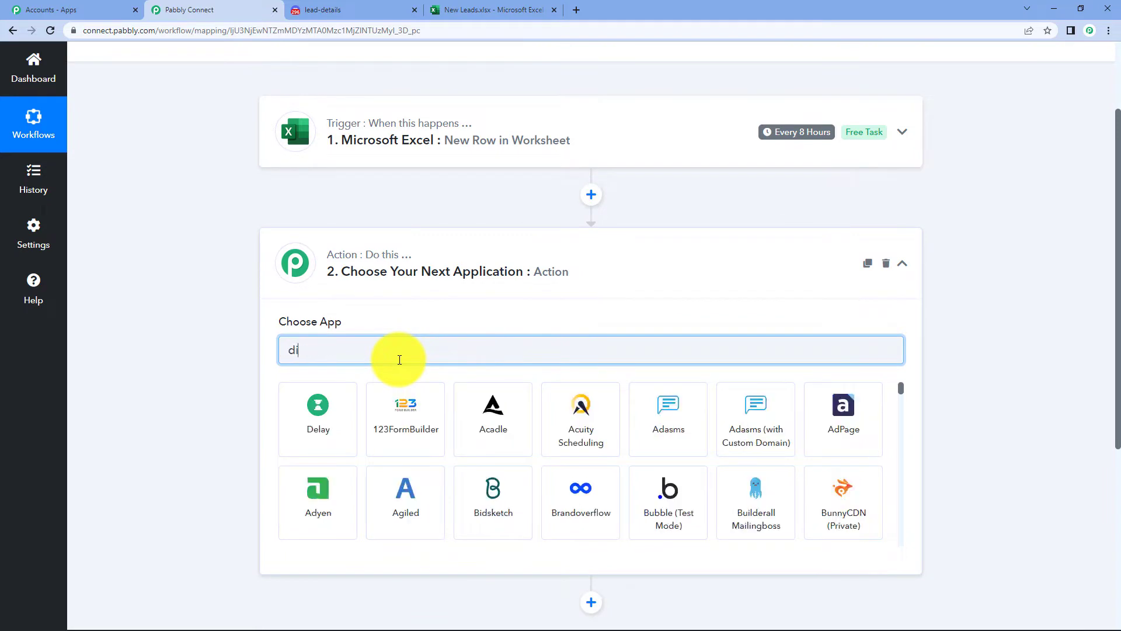
{"action": "type", "text": "sco"}
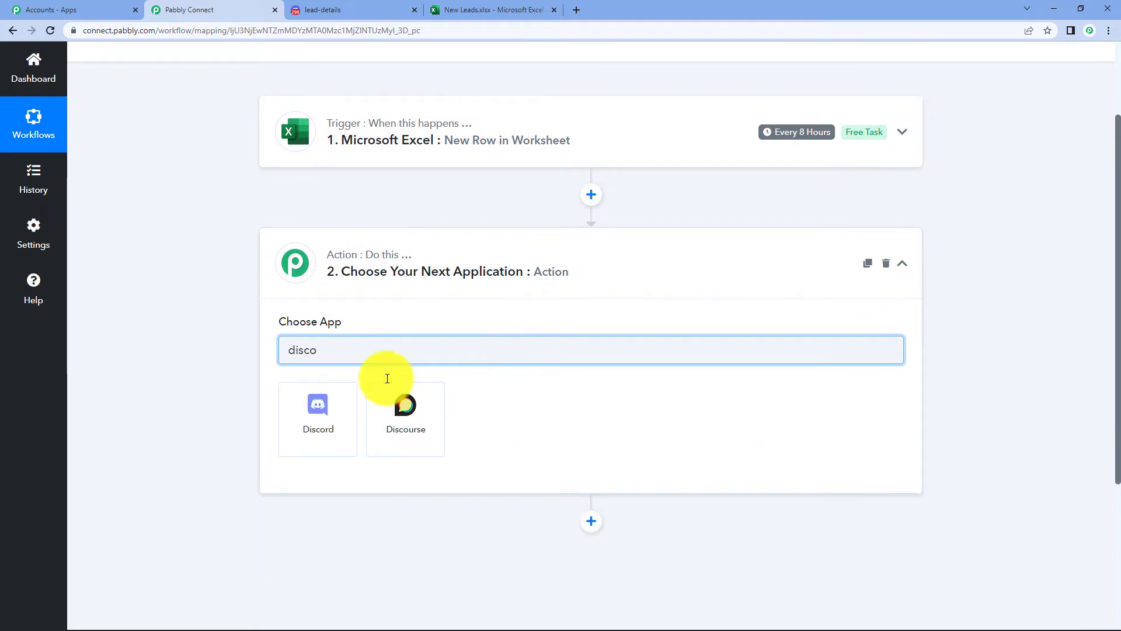
{"action": "left_click", "coordinate": [340, 426]}
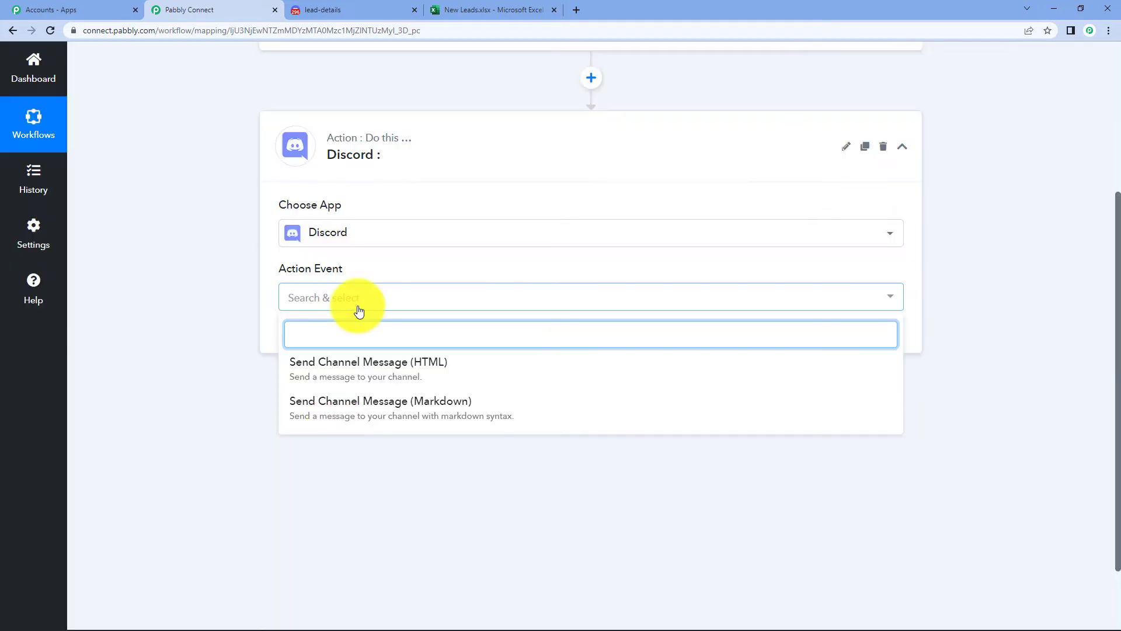
{"action": "left_click", "coordinate": [386, 376]}
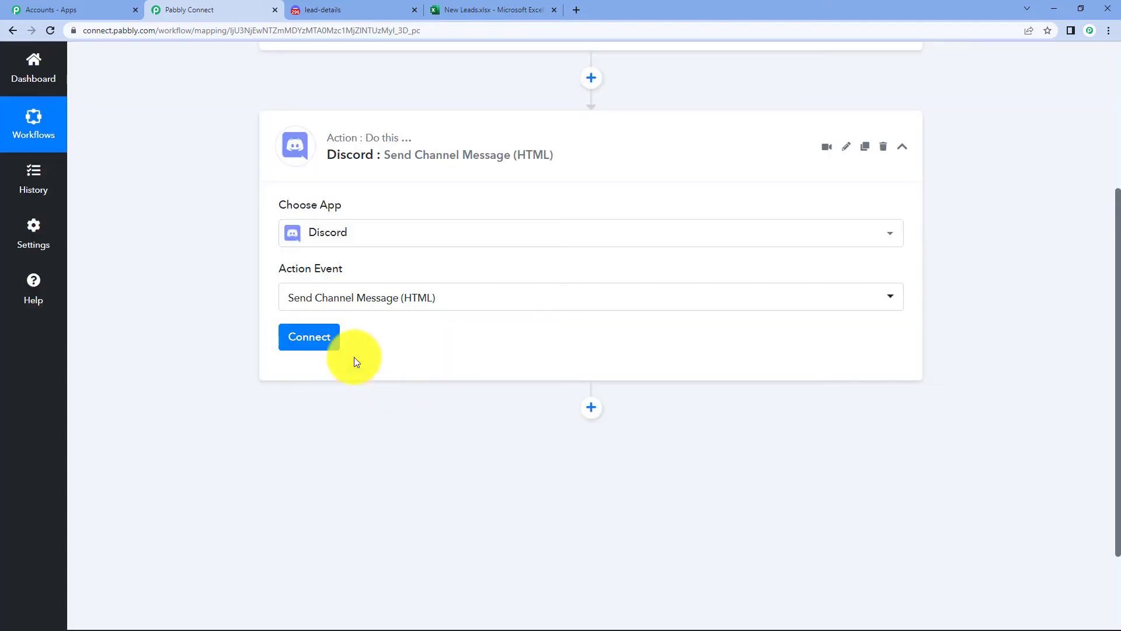
{"action": "left_click", "coordinate": [324, 347]}
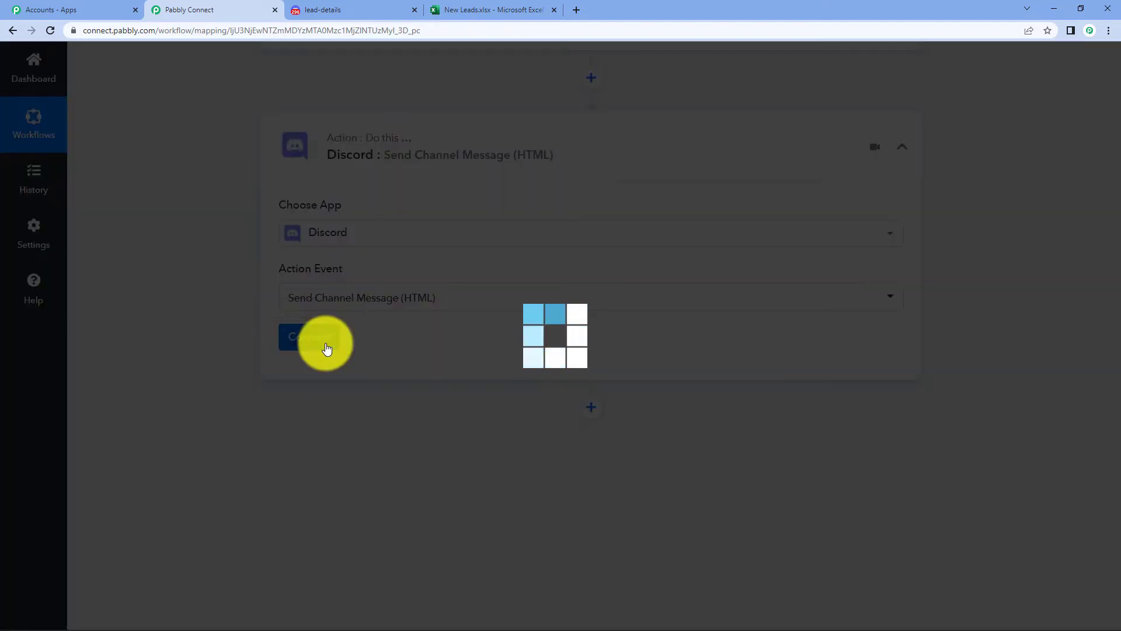
{"action": "scroll", "coordinate": [569, 350], "scroll_direction": "down", "scroll_amount": 2}
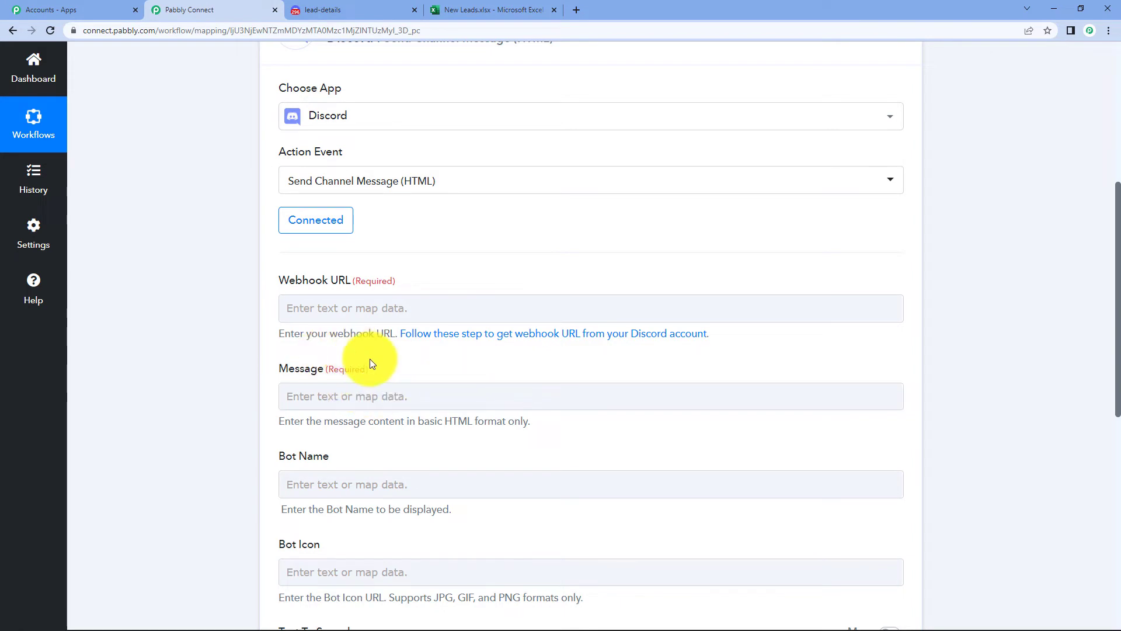
- Copy the Spidey Bot webhook URL from the Pabbly Team server's Integrations > Webhooks settings
{"action": "left_click", "coordinate": [360, 10]}
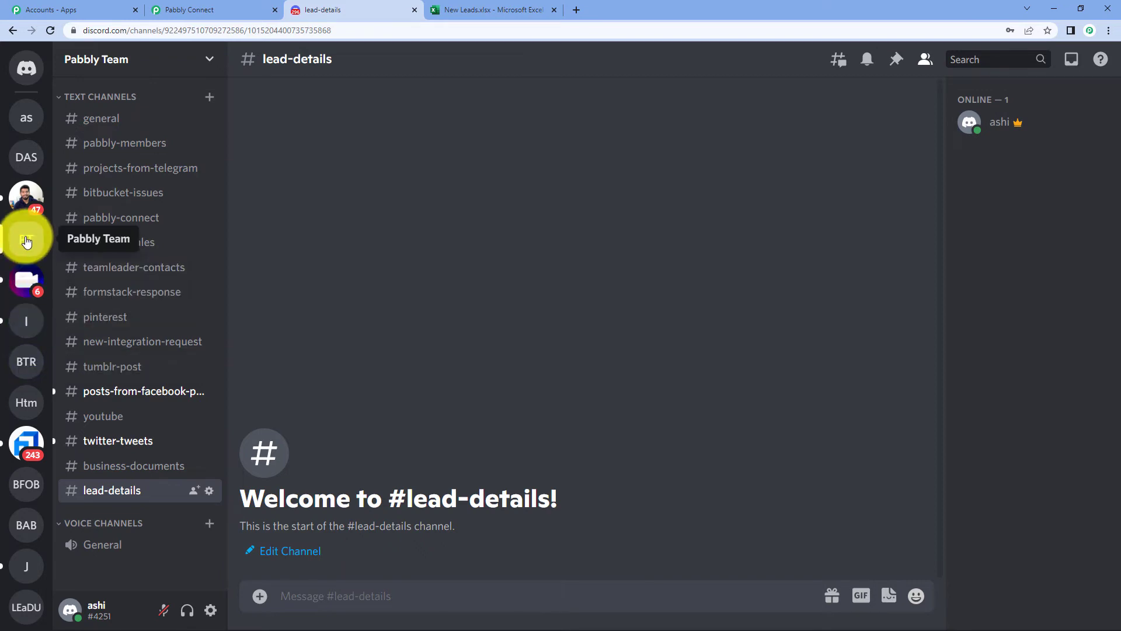
{"action": "left_click", "coordinate": [113, 60]}
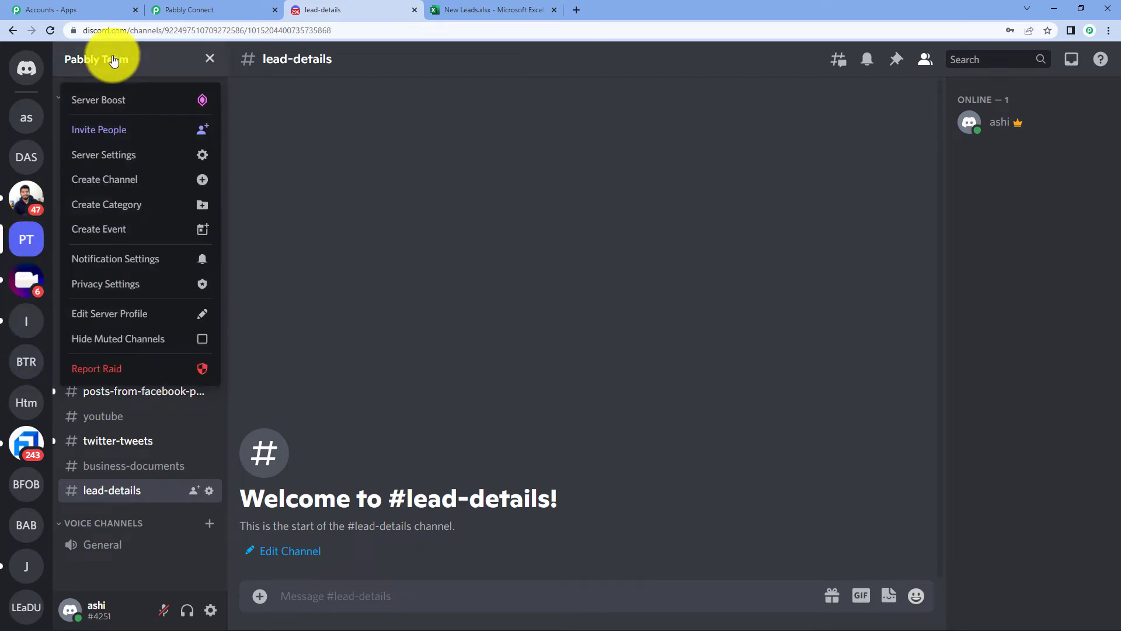
{"action": "left_click", "coordinate": [104, 154]}
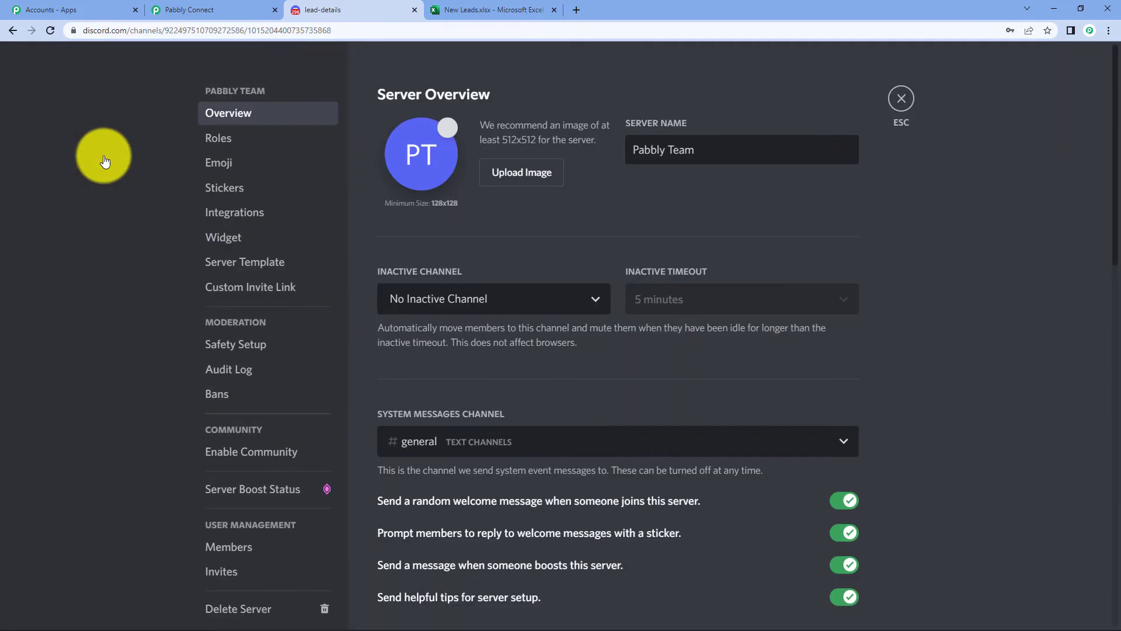
{"action": "left_click", "coordinate": [257, 212]}
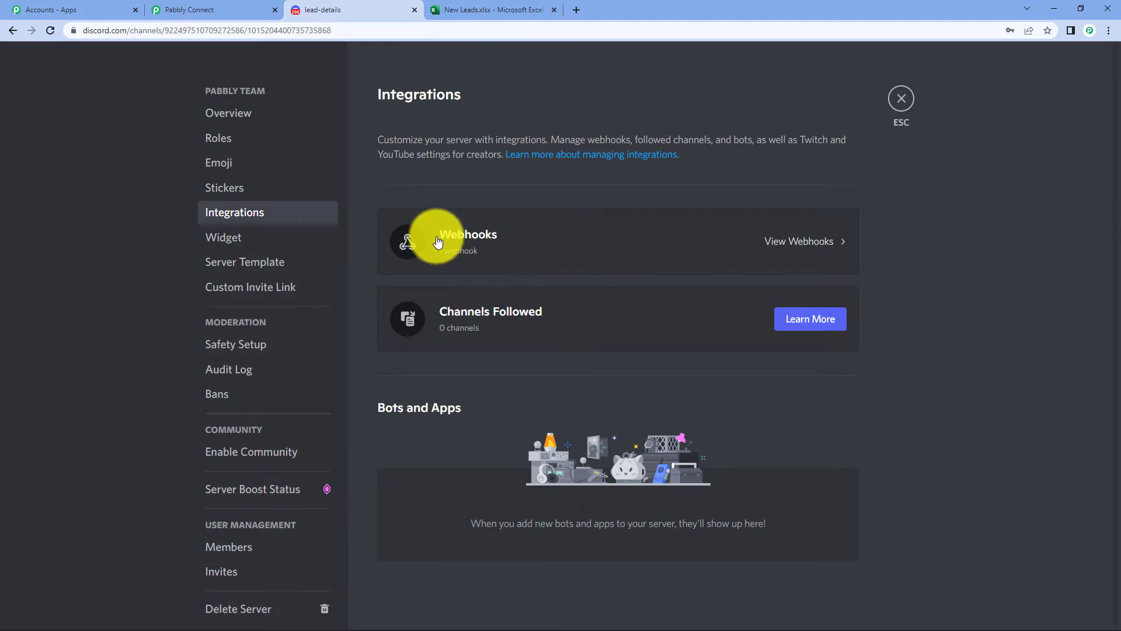
{"action": "left_click", "coordinate": [716, 253]}
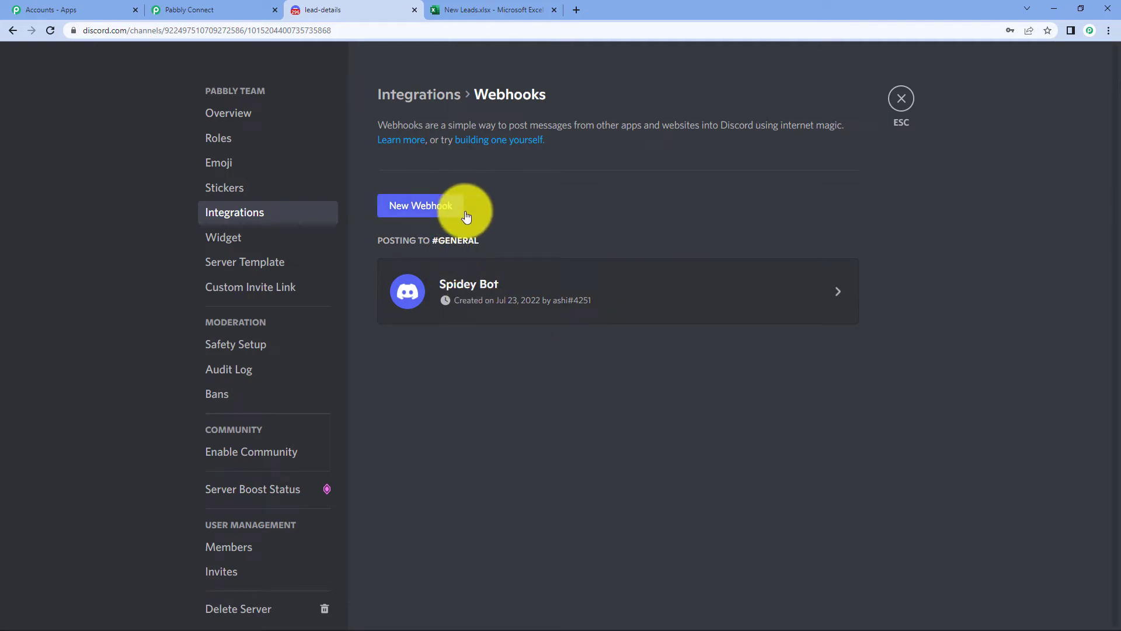
{"action": "left_click", "coordinate": [537, 300]}
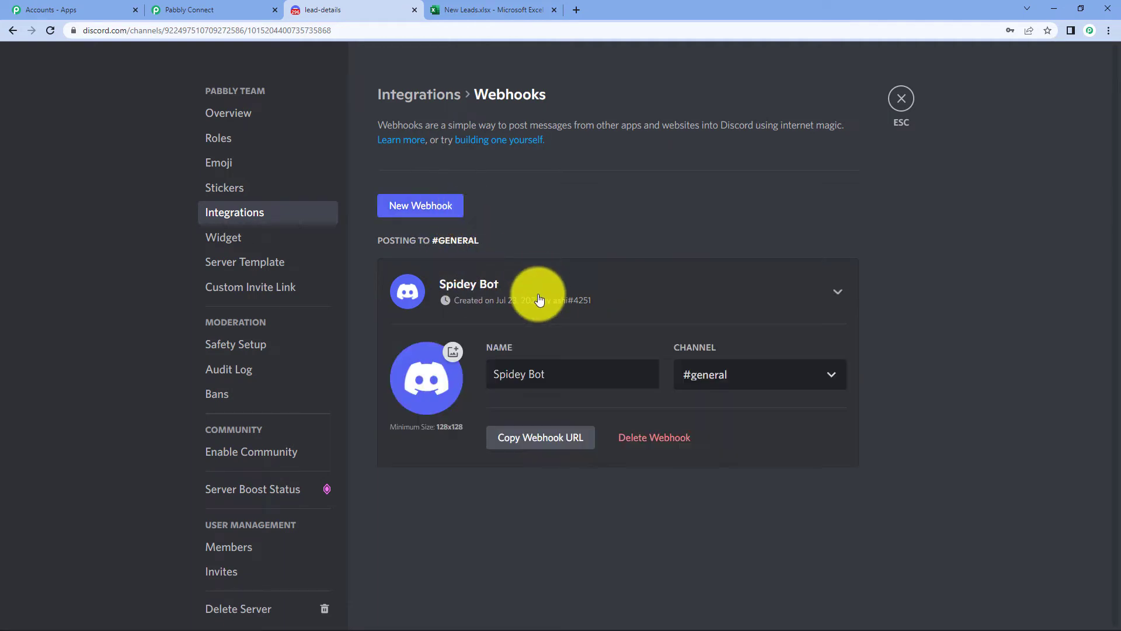
{"action": "left_click", "coordinate": [538, 435]}
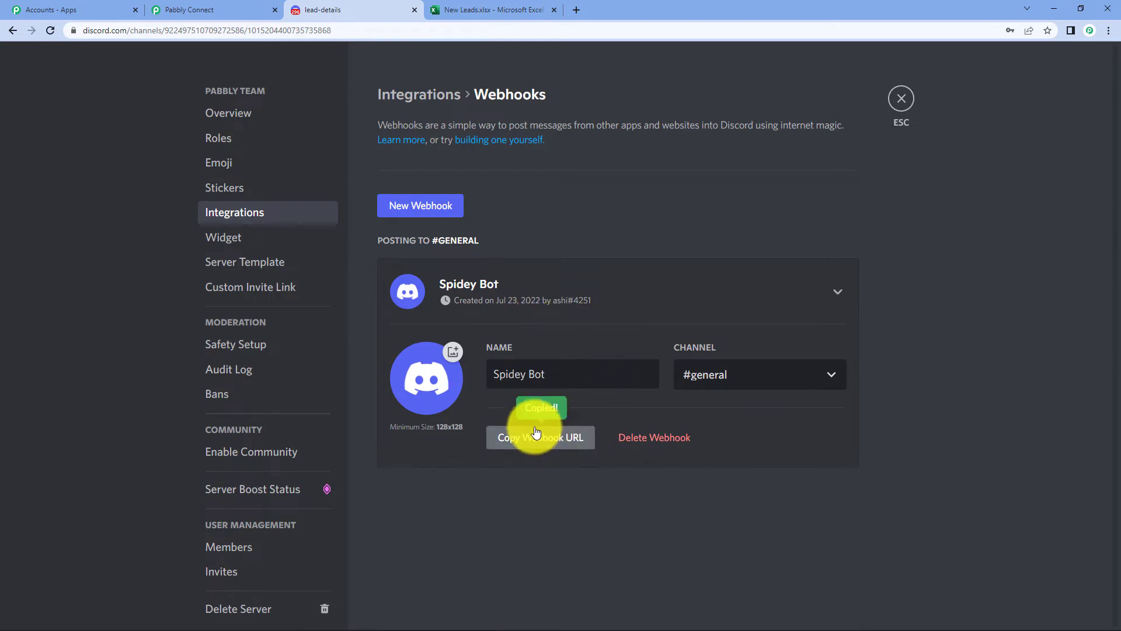
{"action": "left_click", "coordinate": [216, 7]}
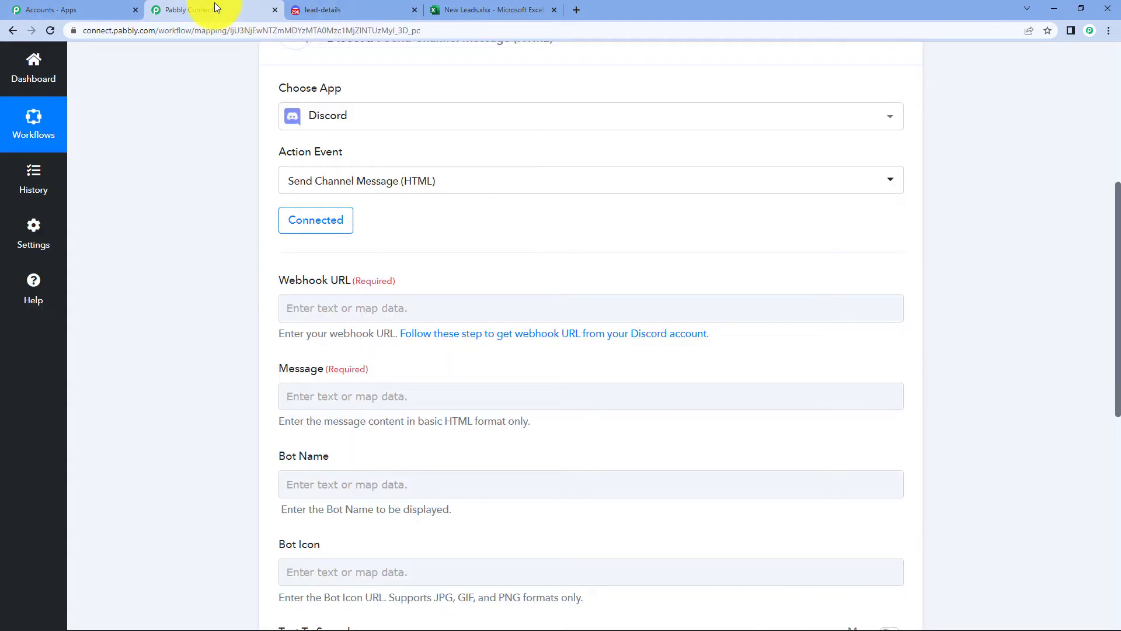
- Paste the copied Discord webhook URL into the action's Webhook URL field
{"action": "right_click", "coordinate": [428, 300]}
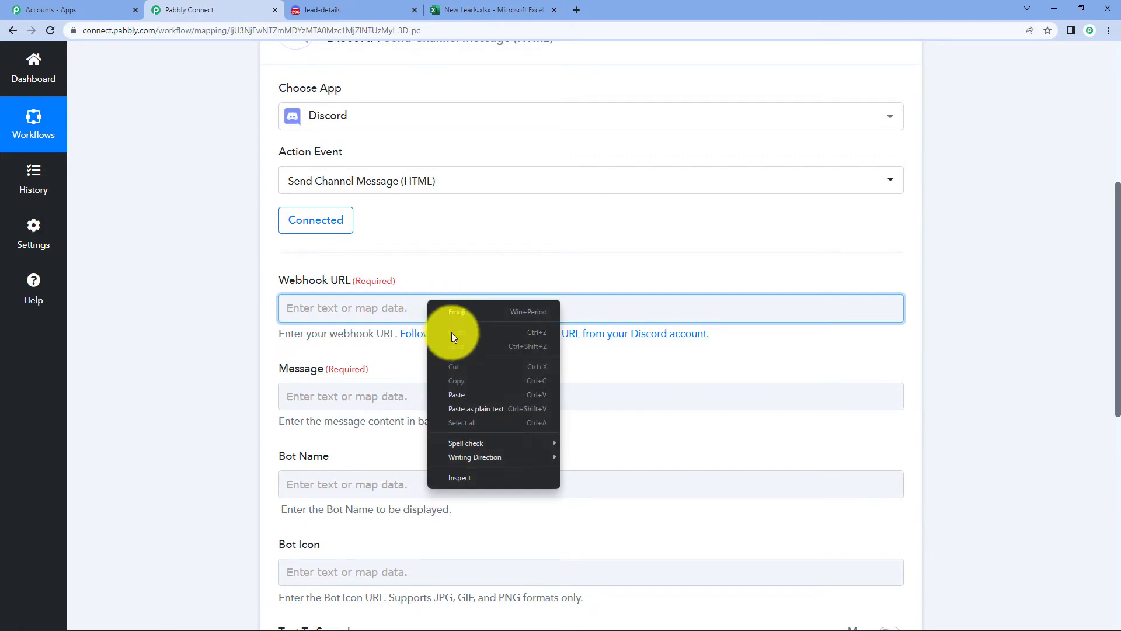
{"action": "left_click", "coordinate": [471, 394]}
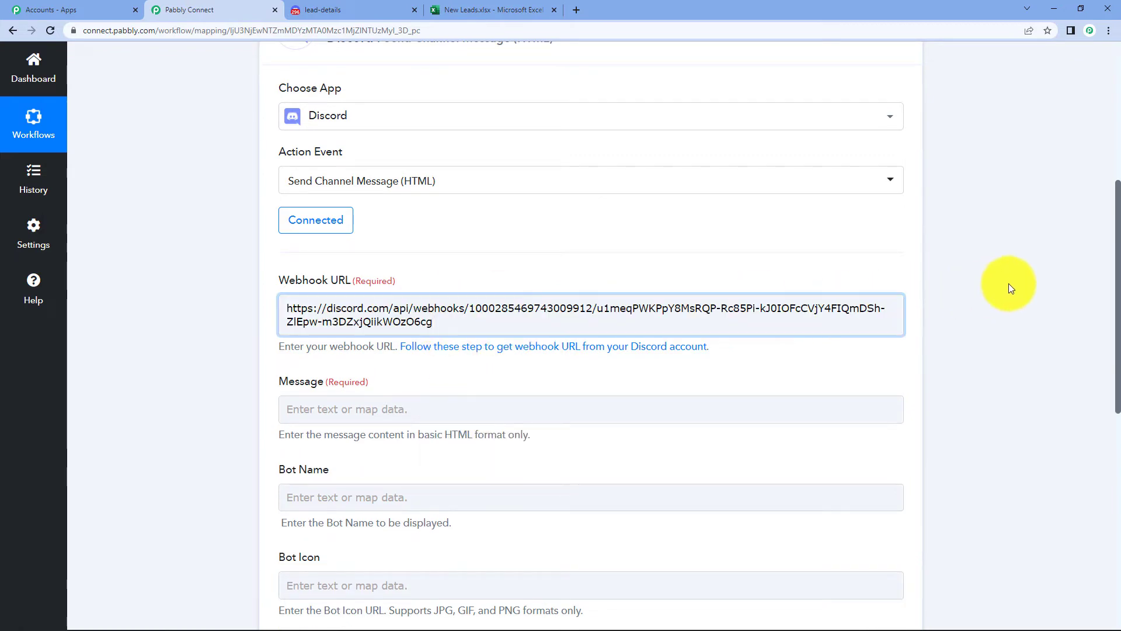
{"action": "left_click", "coordinate": [1011, 288]}
{"action": "scroll", "coordinate": [1008, 284], "scroll_direction": "down", "scroll_amount": 2}
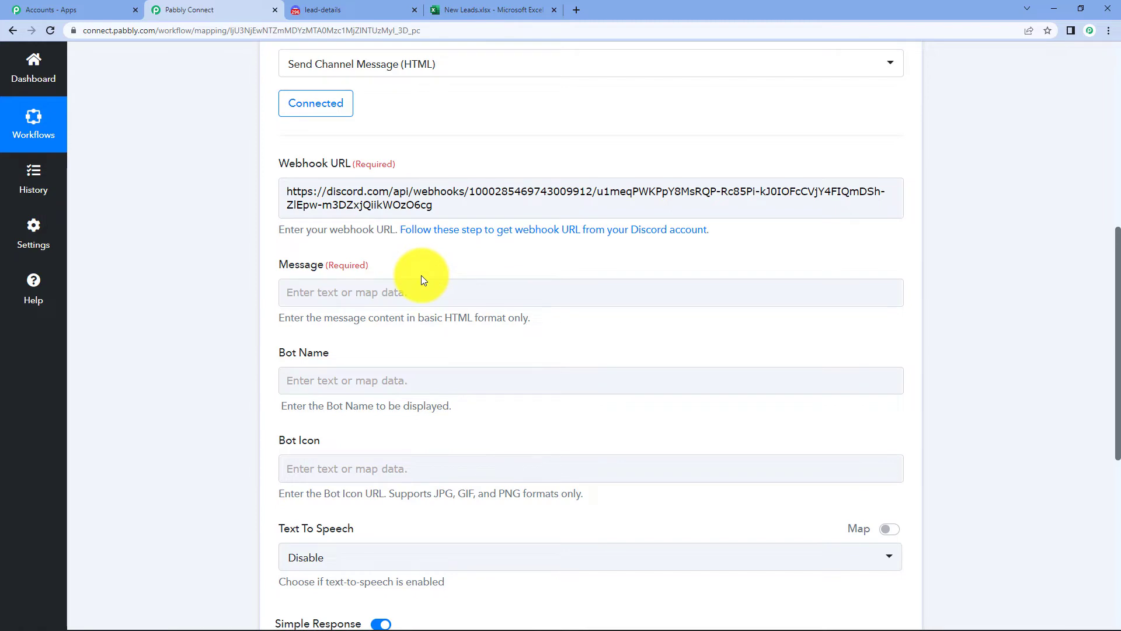
- Write 'Hi team,' and 'Details of new lead is as follows :' on separate lines in the Message field
{"action": "left_click", "coordinate": [415, 283]}
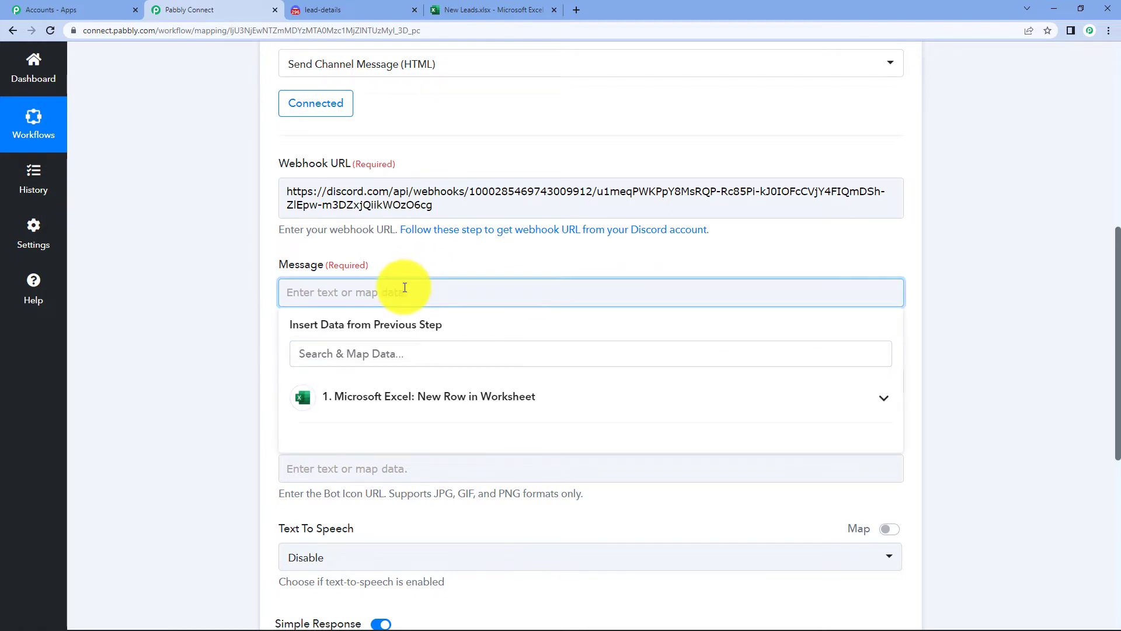
{"action": "type", "text": "Hi team,"}
{"action": "key", "text": "Return"}
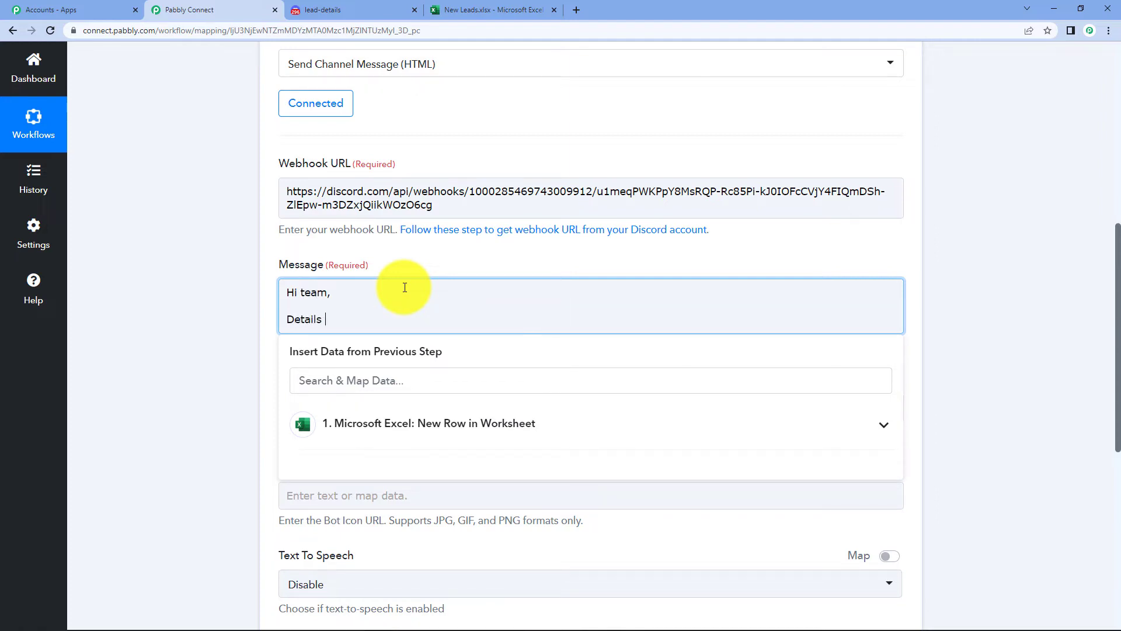
{"action": "type", "text": "Details of new lead is as follows :"}
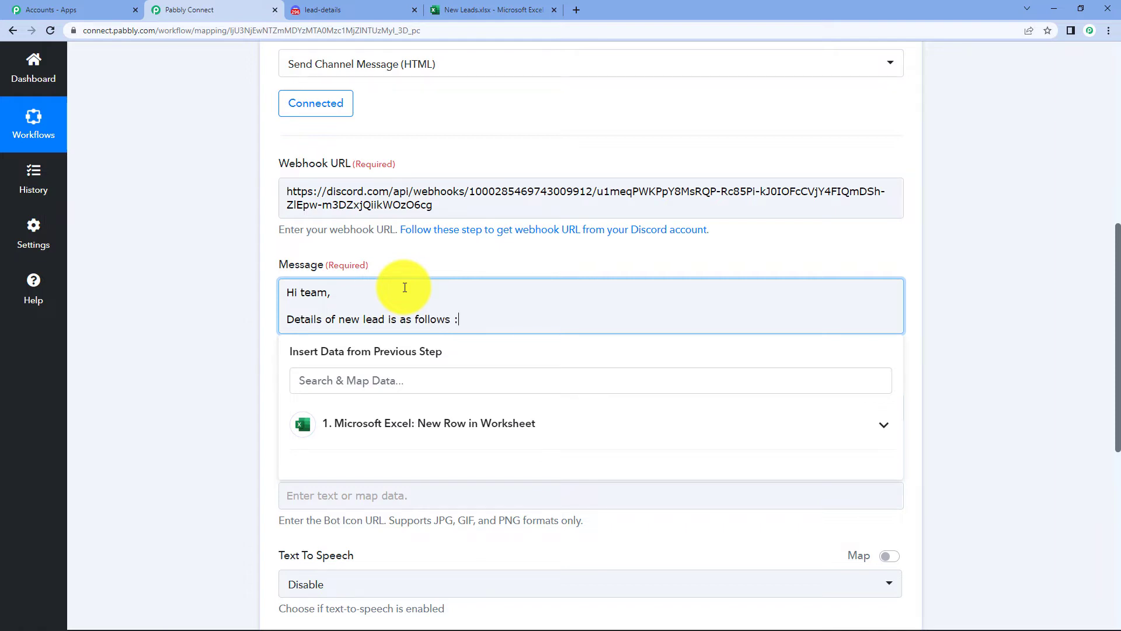
{"action": "key", "text": "Return"}
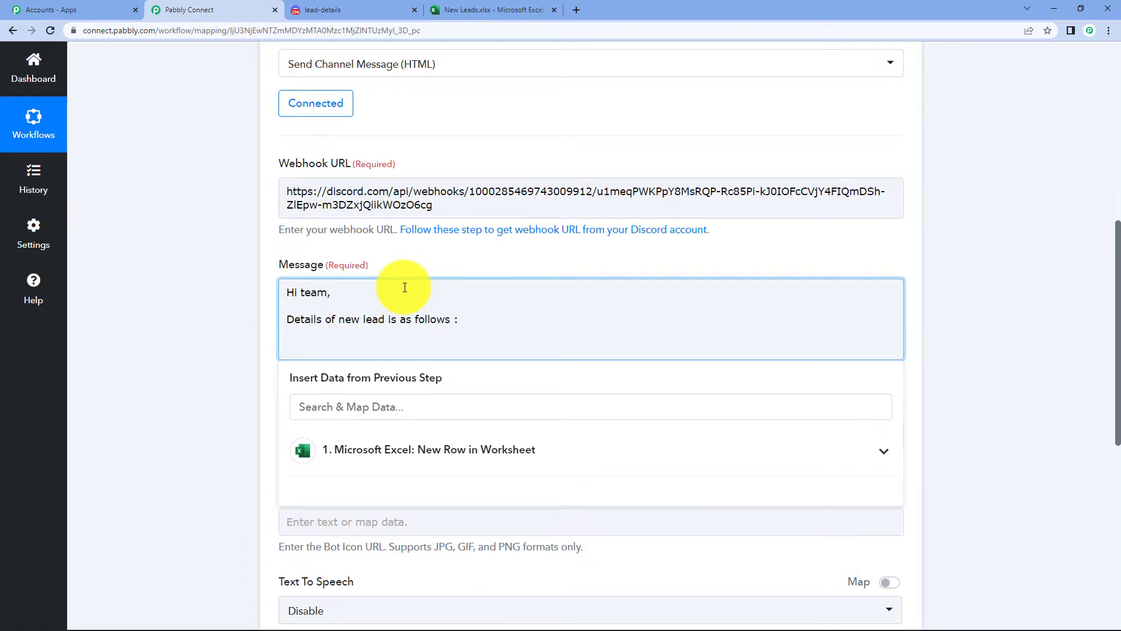
- Review the lead columns in the Excel sheet before mapping them into the message
{"action": "left_click", "coordinate": [478, 10]}
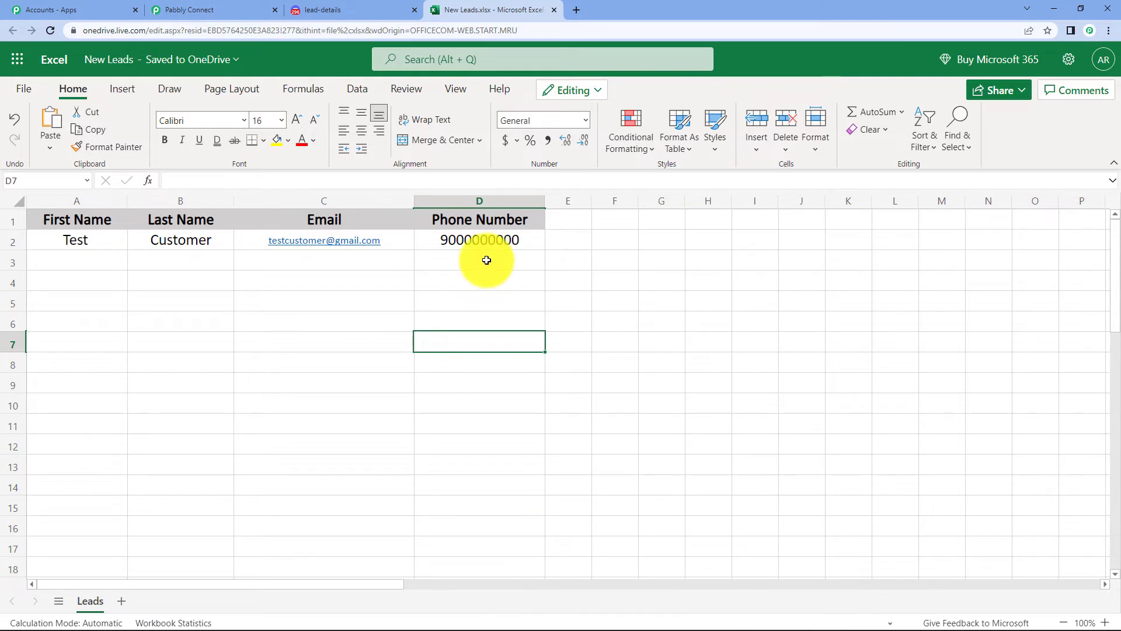
{"action": "left_click", "coordinate": [216, 9]}
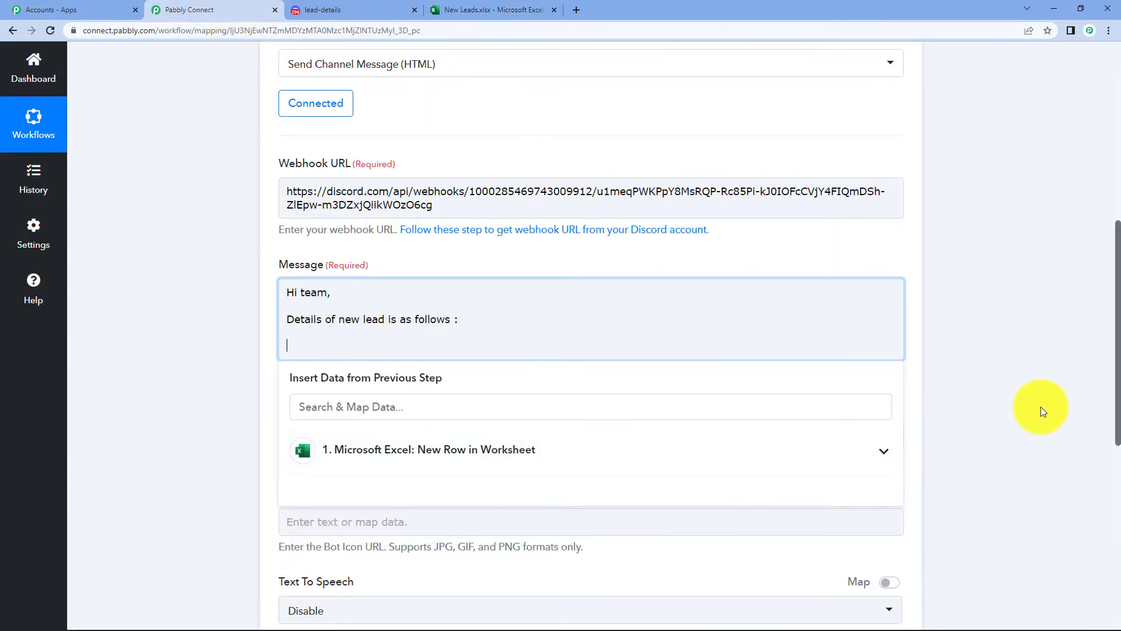
{"action": "scroll", "coordinate": [1036, 391], "scroll_direction": "down", "scroll_amount": 1}
{"action": "scroll", "coordinate": [1043, 388], "scroll_direction": "up", "scroll_amount": 8}
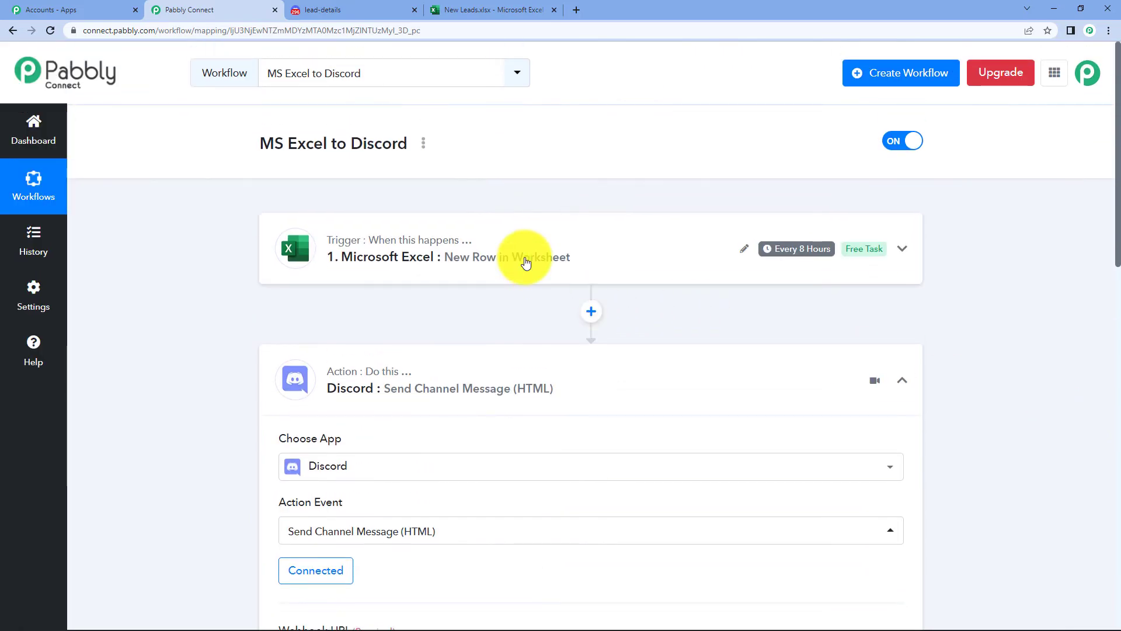
- Add a 'Name :' line to the Discord message with the Excel RowData 0 and RowData 1 fields
{"action": "left_click", "coordinate": [523, 261]}
{"action": "scroll", "coordinate": [707, 298], "scroll_direction": "down", "scroll_amount": 10}
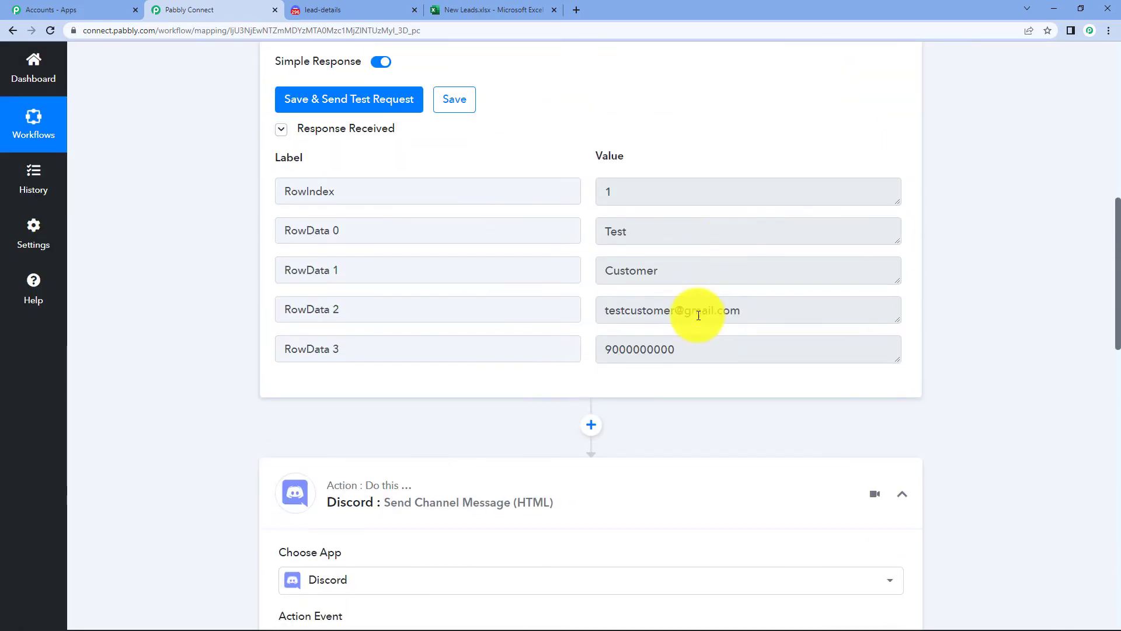
{"action": "left_click", "coordinate": [330, 319]}
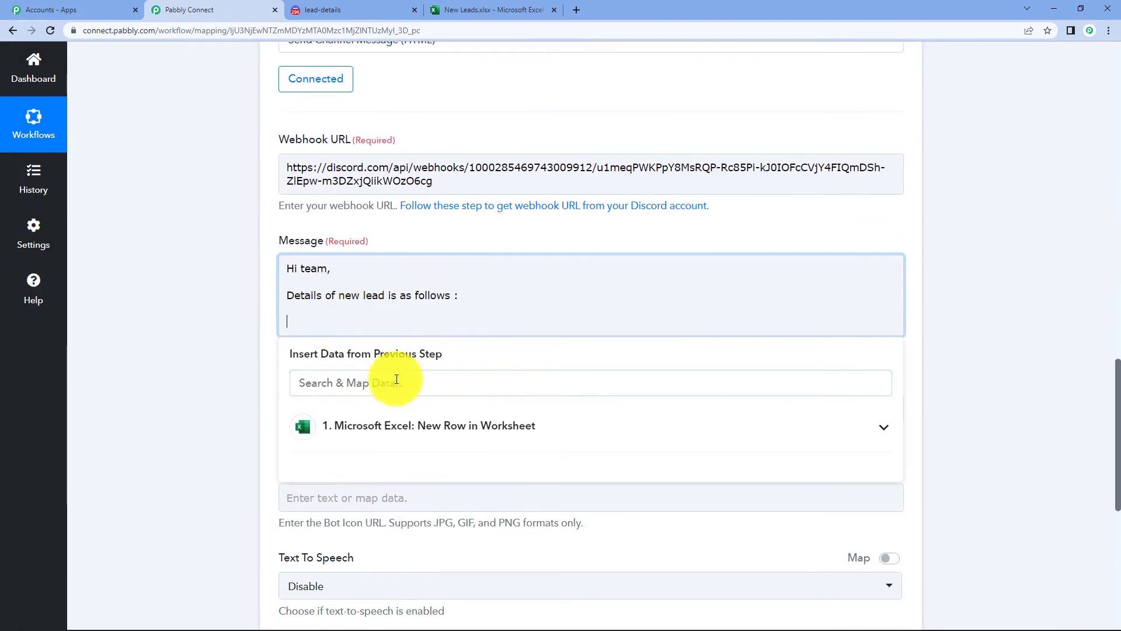
{"action": "left_click", "coordinate": [441, 425]}
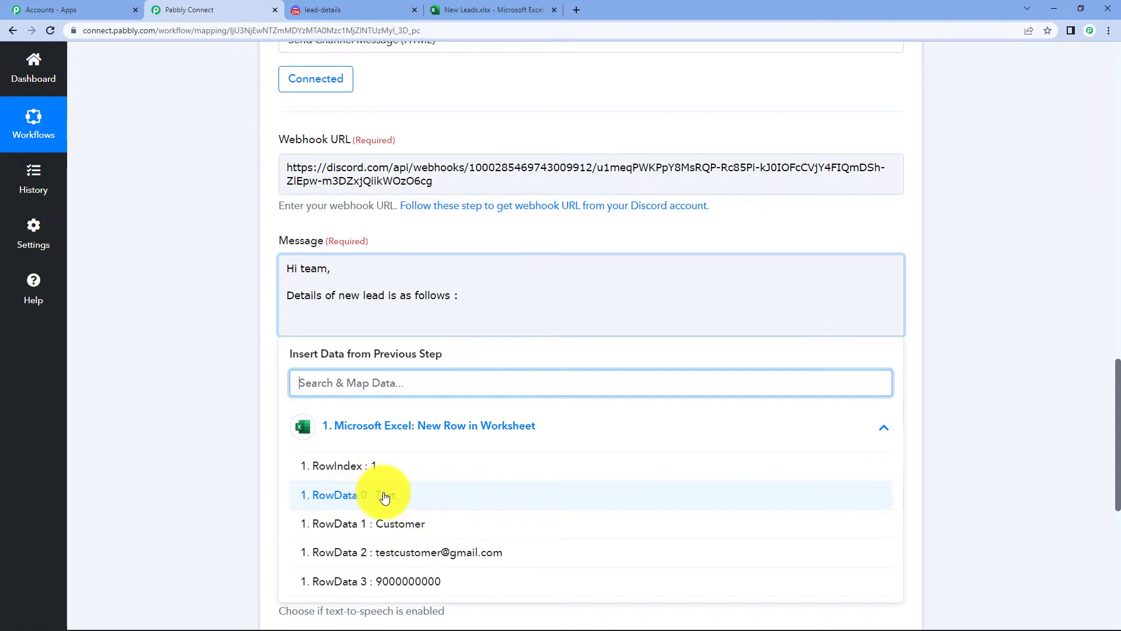
{"action": "left_click", "coordinate": [425, 494]}
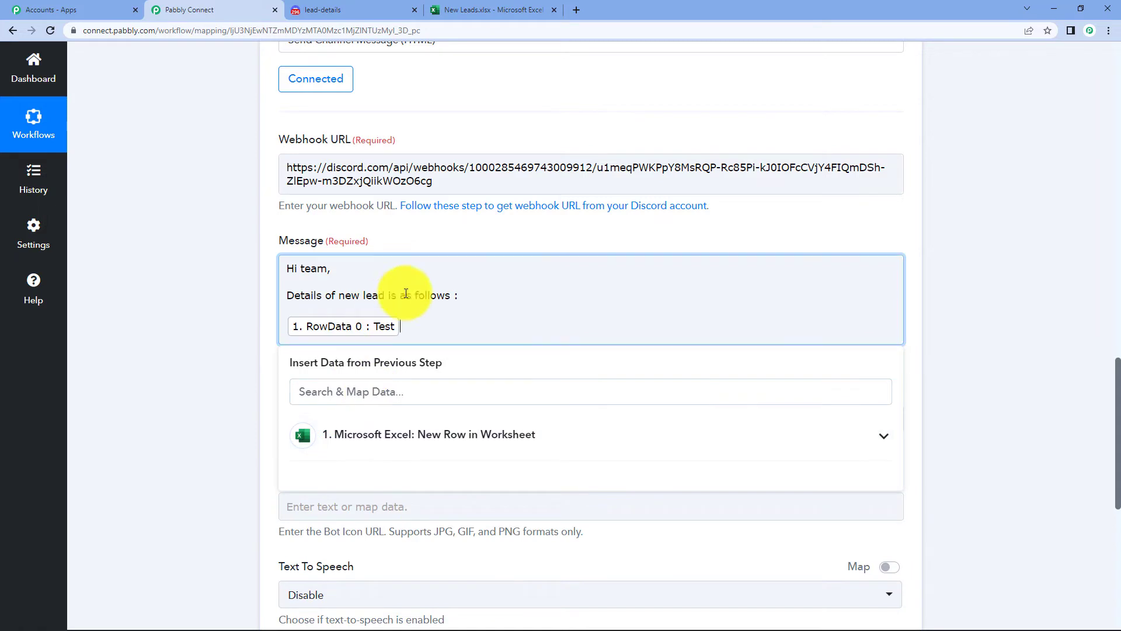
{"action": "left_click", "coordinate": [284, 329]}
{"action": "type", "text": "Name "}
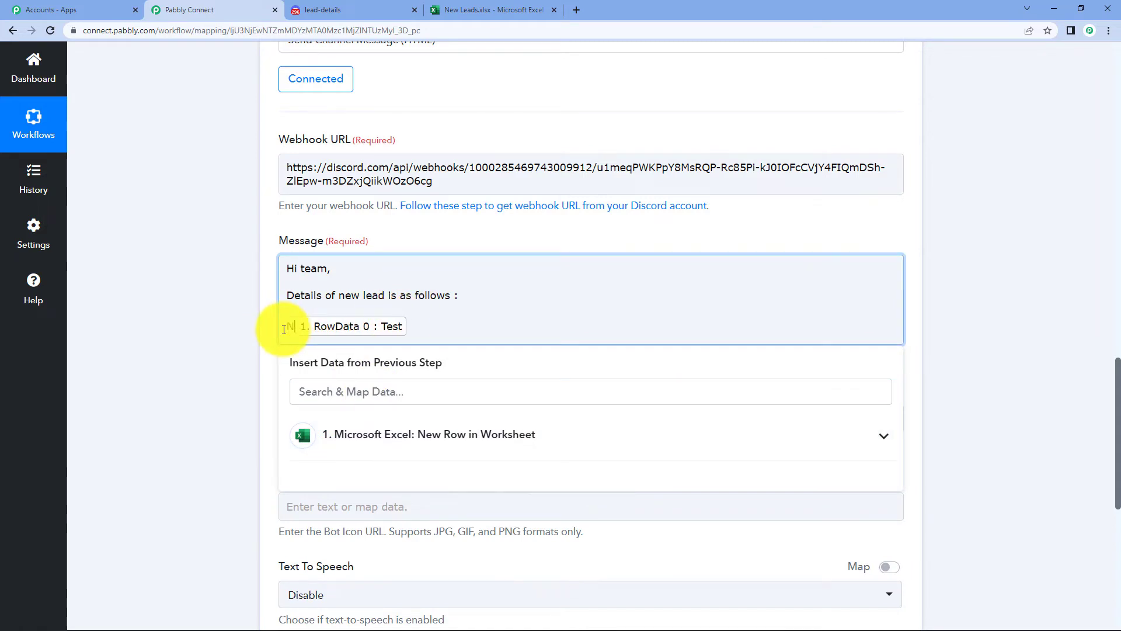
{"action": "type", "text": ":"}
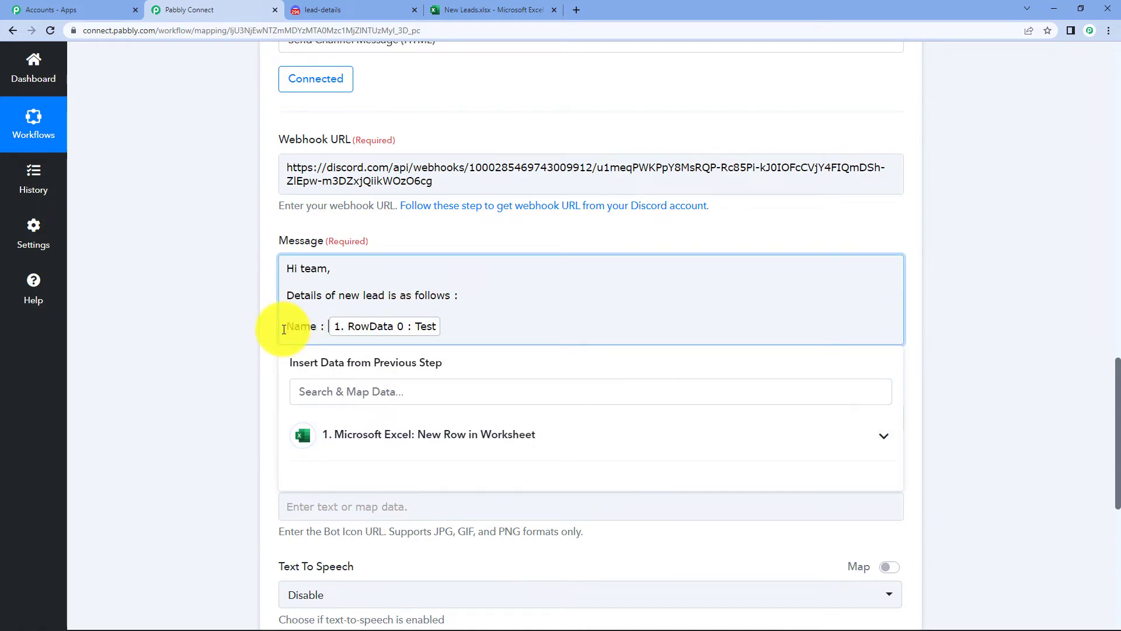
{"action": "left_click", "coordinate": [463, 9]}
{"action": "left_click", "coordinate": [264, 10]}
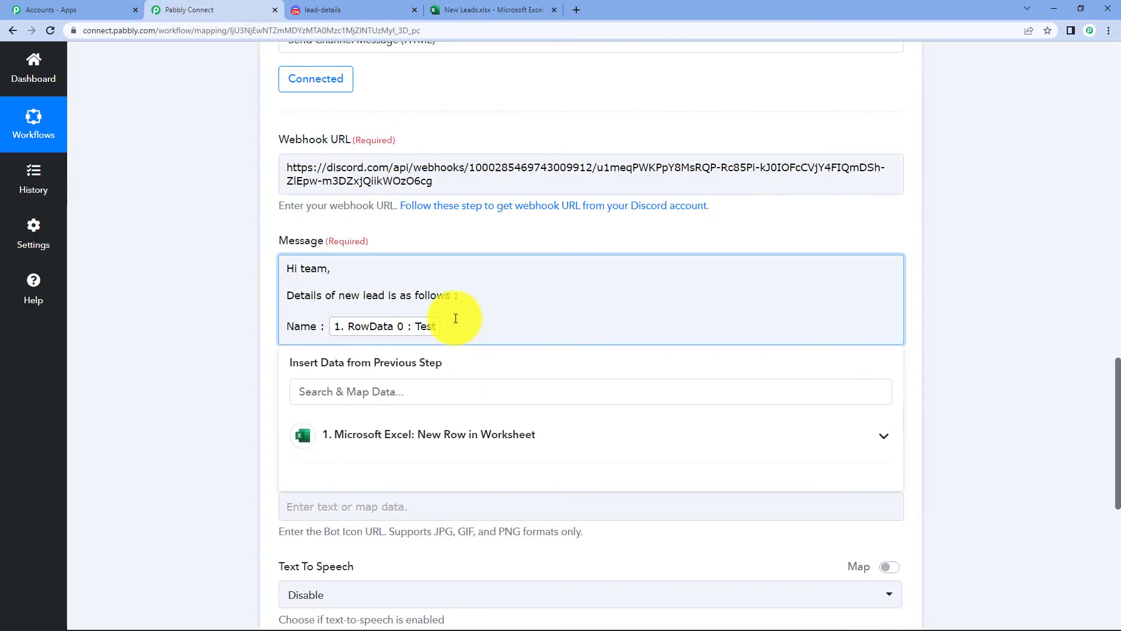
{"action": "left_click", "coordinate": [518, 455]}
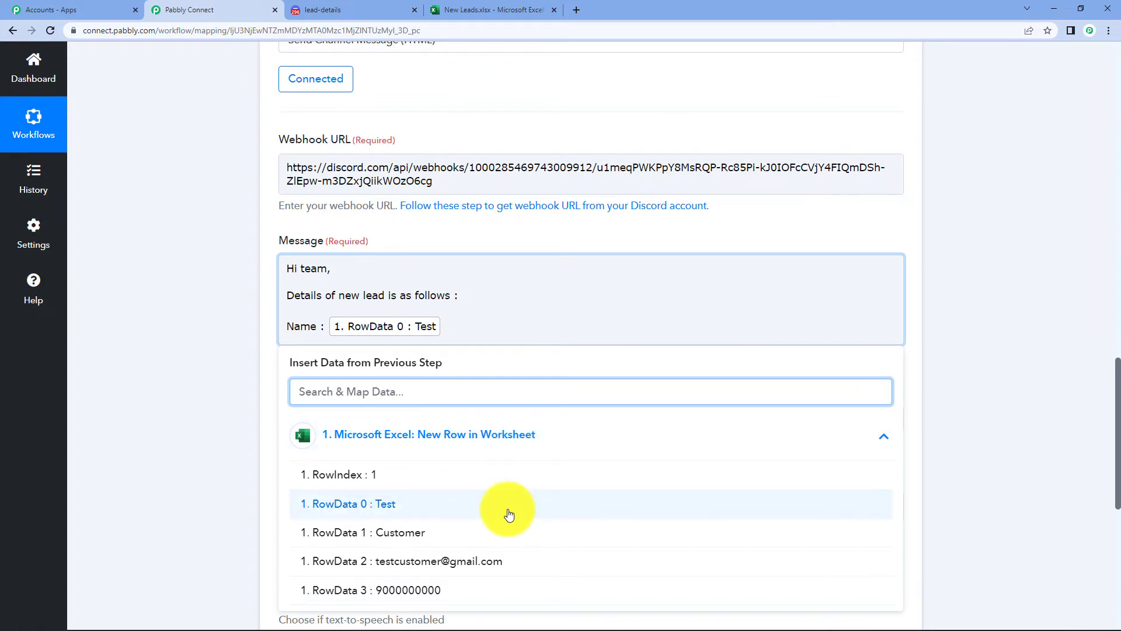
{"action": "left_click", "coordinate": [403, 530]}
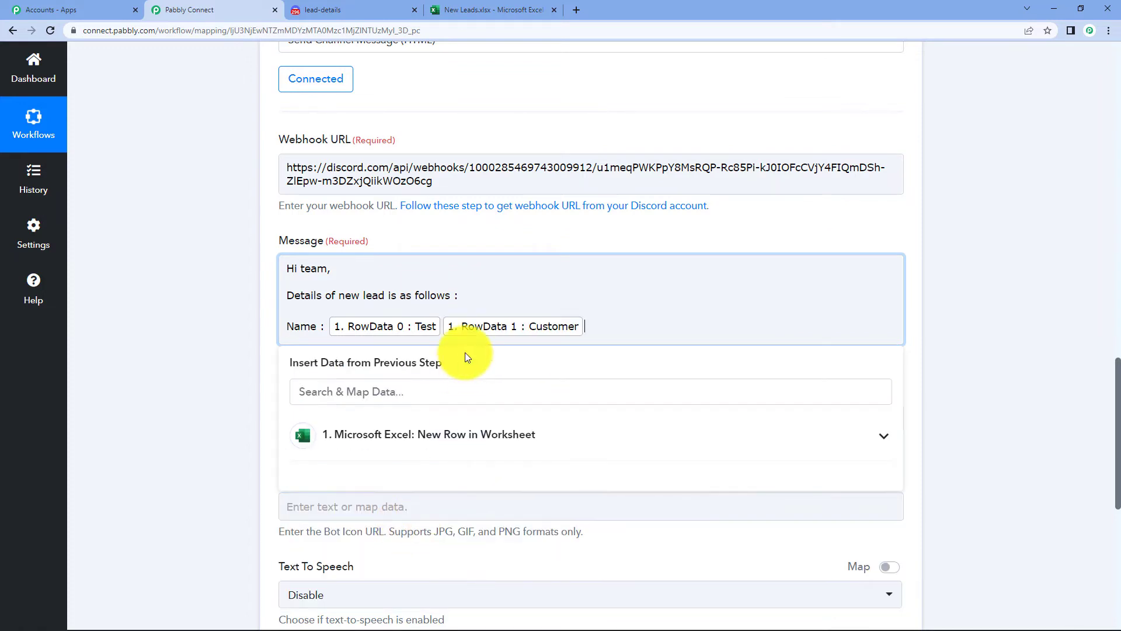
{"action": "left_click", "coordinate": [443, 324]}
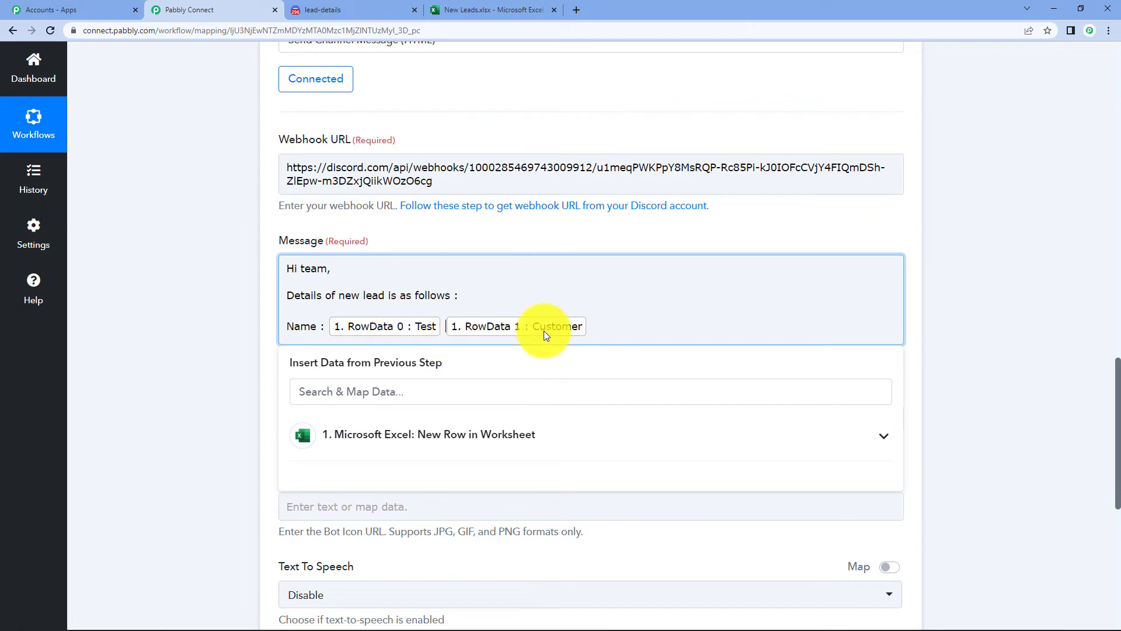
{"action": "left_click", "coordinate": [596, 331]}
- Add an 'Email :' line mapped to the Excel RowData 2 field
{"action": "key", "text": "Return"}
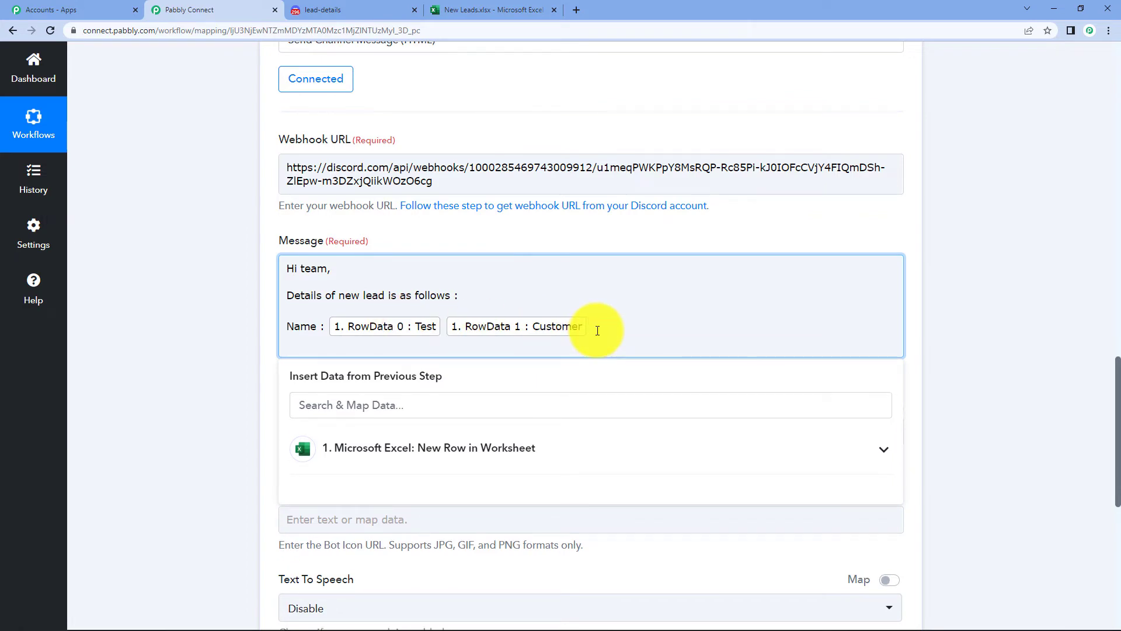
{"action": "left_click", "coordinate": [640, 447]}
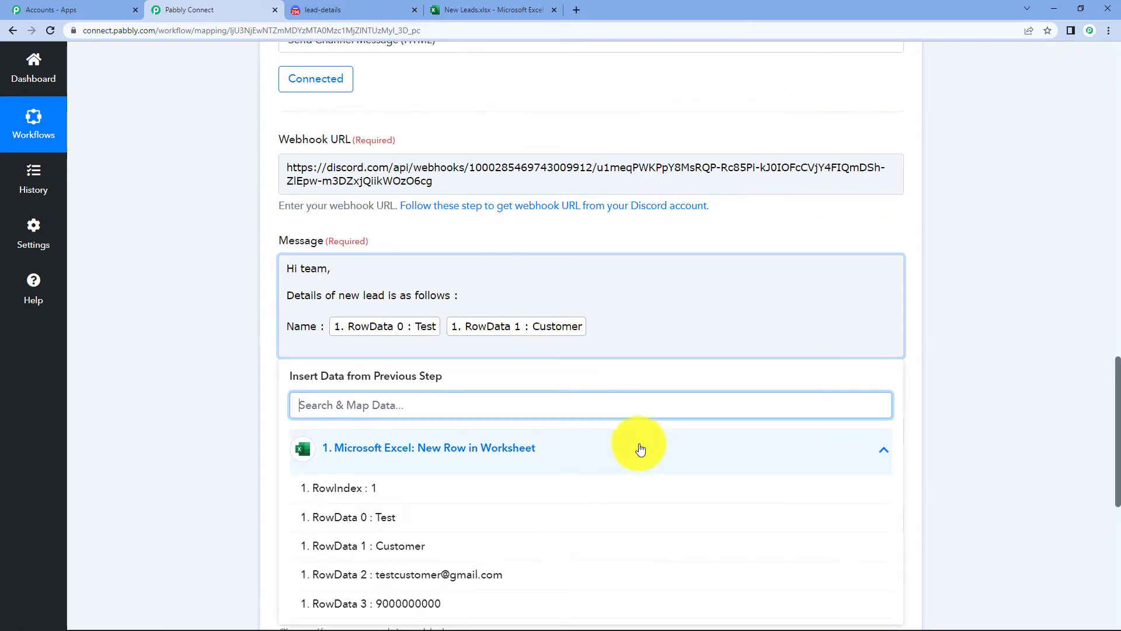
{"action": "left_click", "coordinate": [438, 575]}
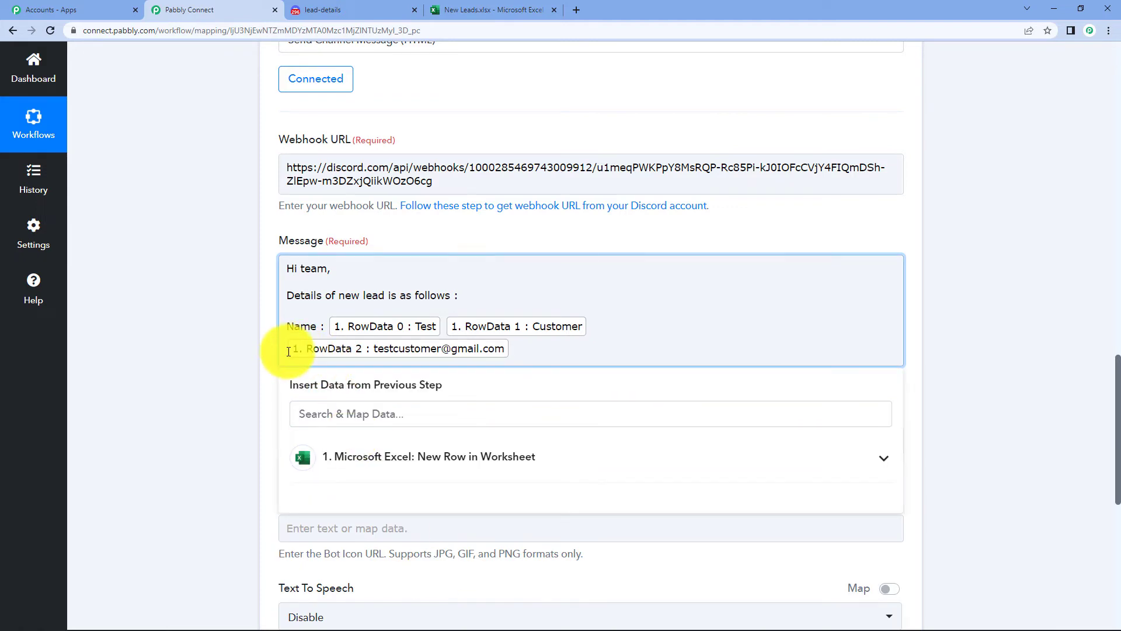
{"action": "type", "text": "Email"}
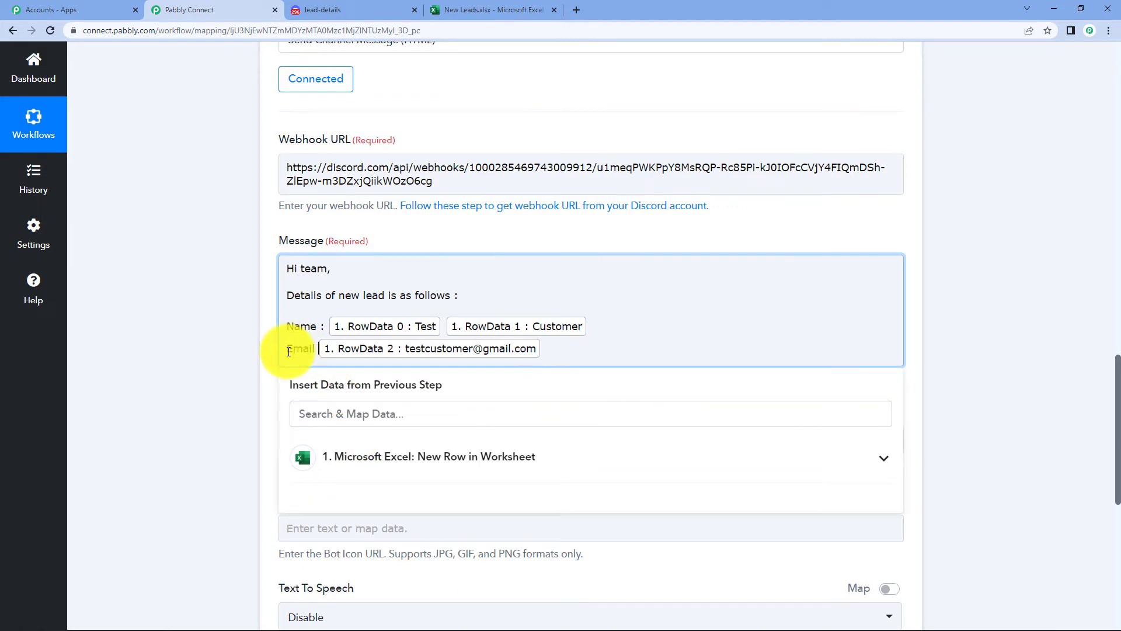
{"action": "type", "text": " :"}
{"action": "left_click", "coordinate": [594, 347]}
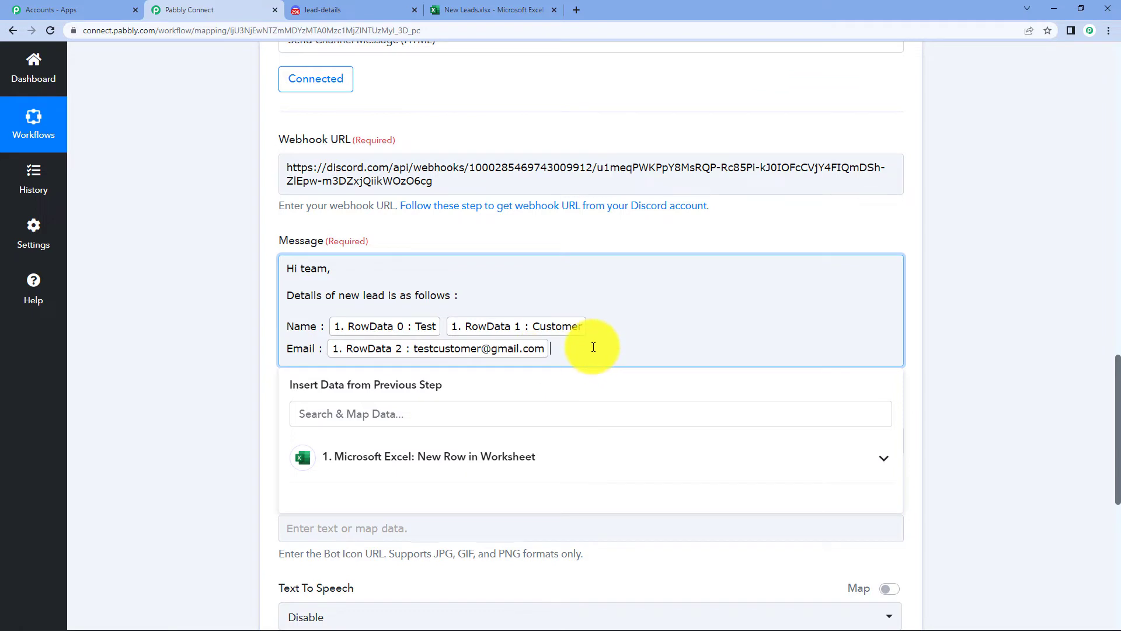
- Add a 'Number :' line mapped to RowData 3, checking the spreadsheet's column order
{"action": "key", "text": "Return"}
{"action": "left_click", "coordinate": [534, 470]}
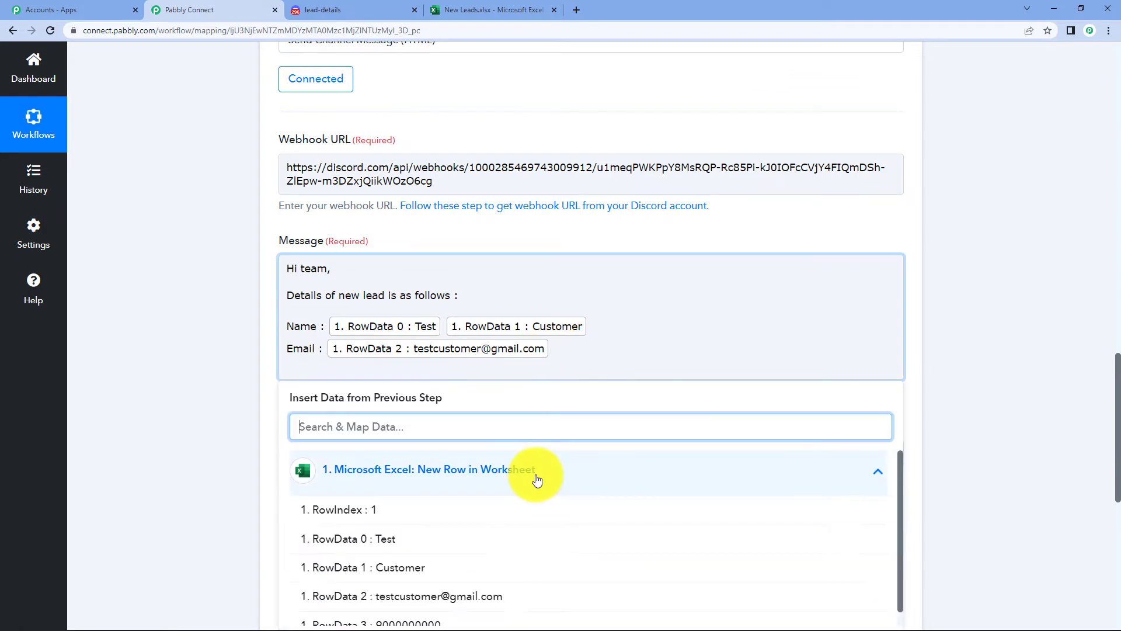
{"action": "left_click", "coordinate": [500, 614]}
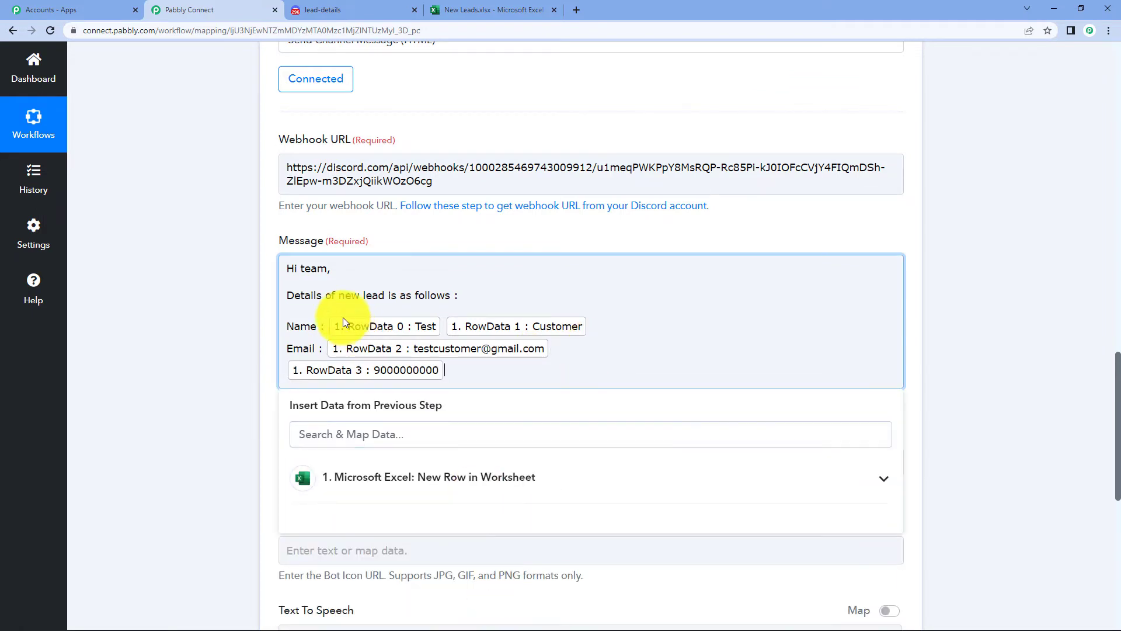
{"action": "left_click", "coordinate": [288, 376]}
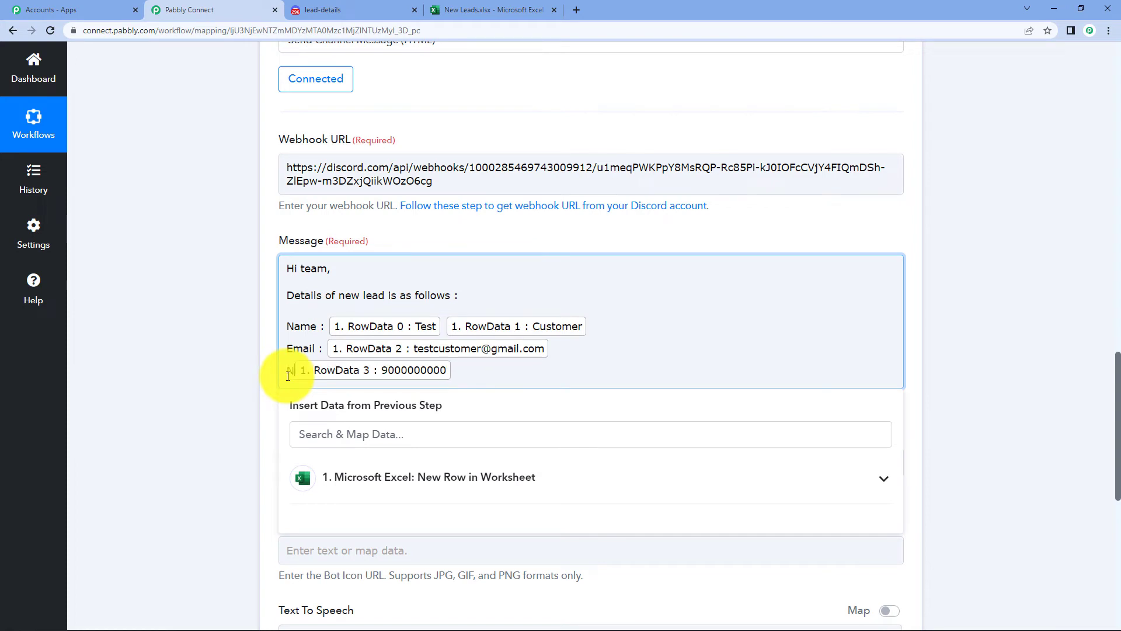
{"action": "type", "text": "Number :"}
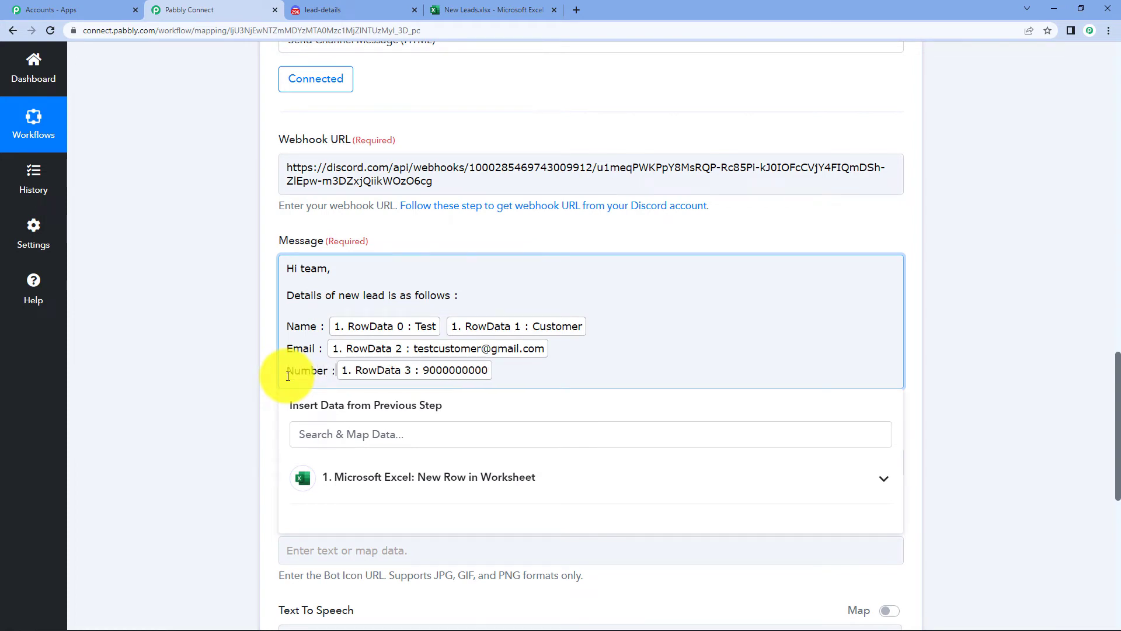
{"action": "left_click", "coordinate": [577, 379]}
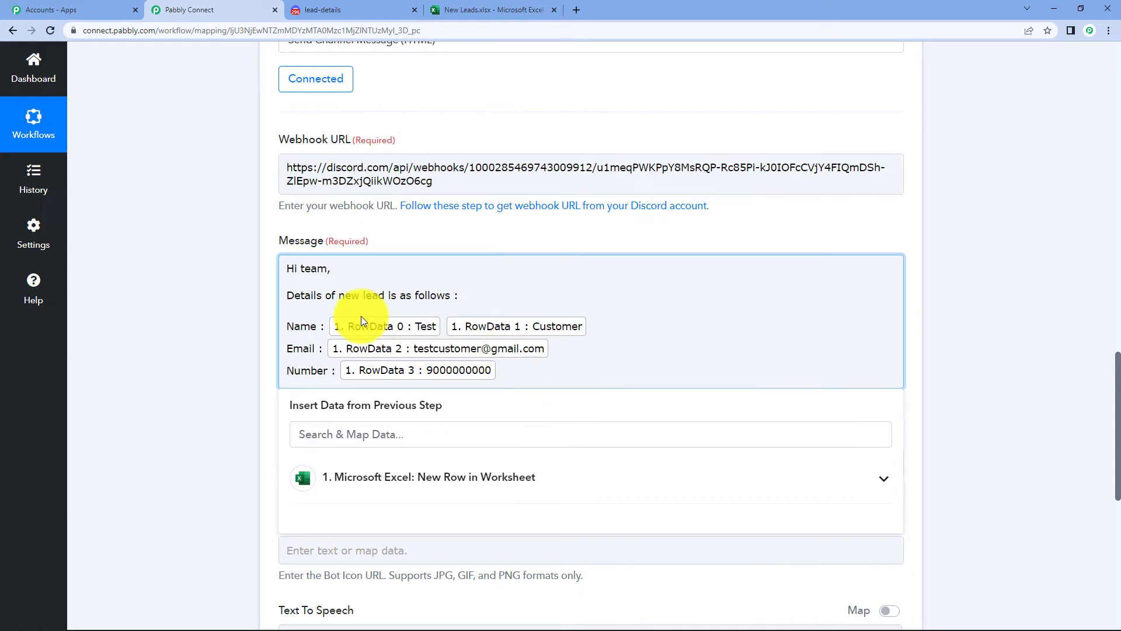
{"action": "left_click", "coordinate": [465, 7]}
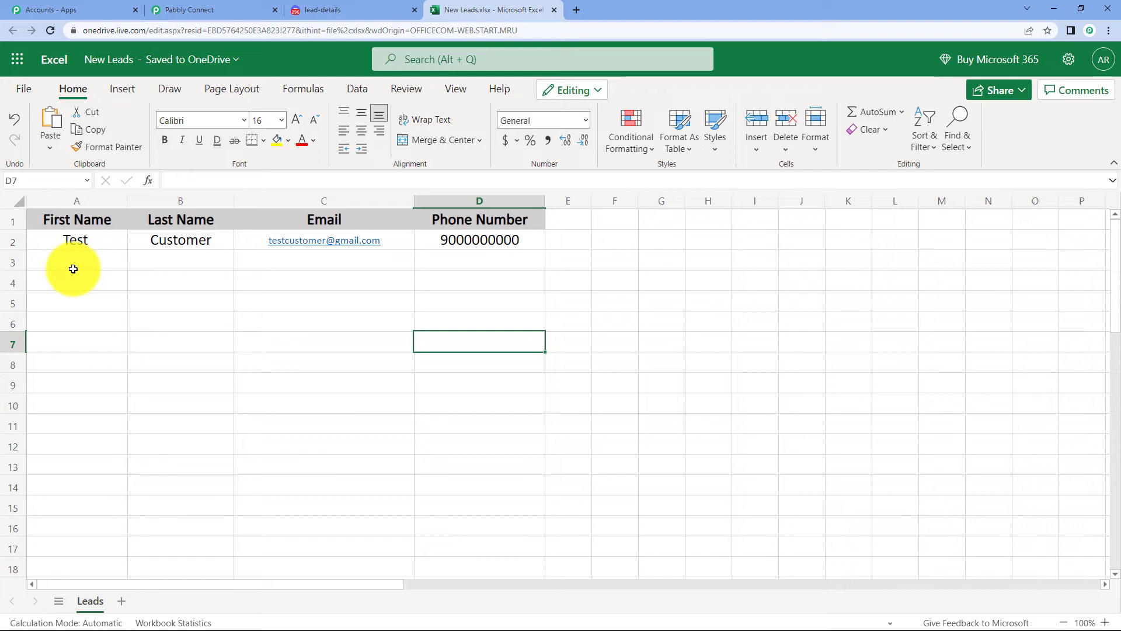
{"action": "left_click", "coordinate": [192, 10]}
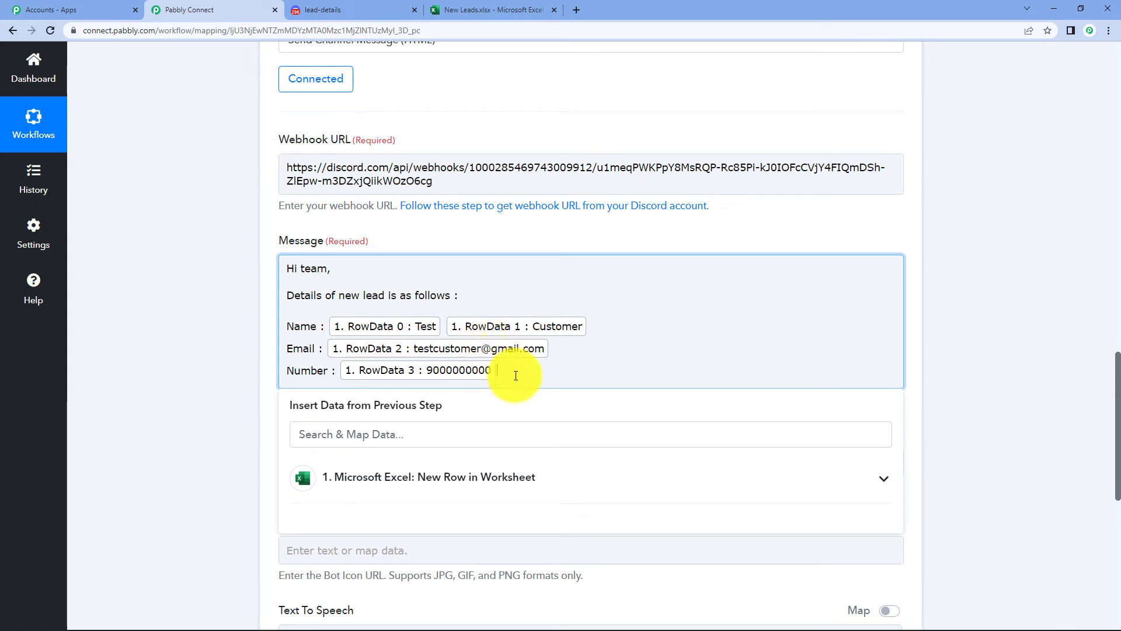
- End the message with 'Thank you.' and save the step with a test request
{"action": "key", "text": "Return"}
{"action": "type", "text": "T"}
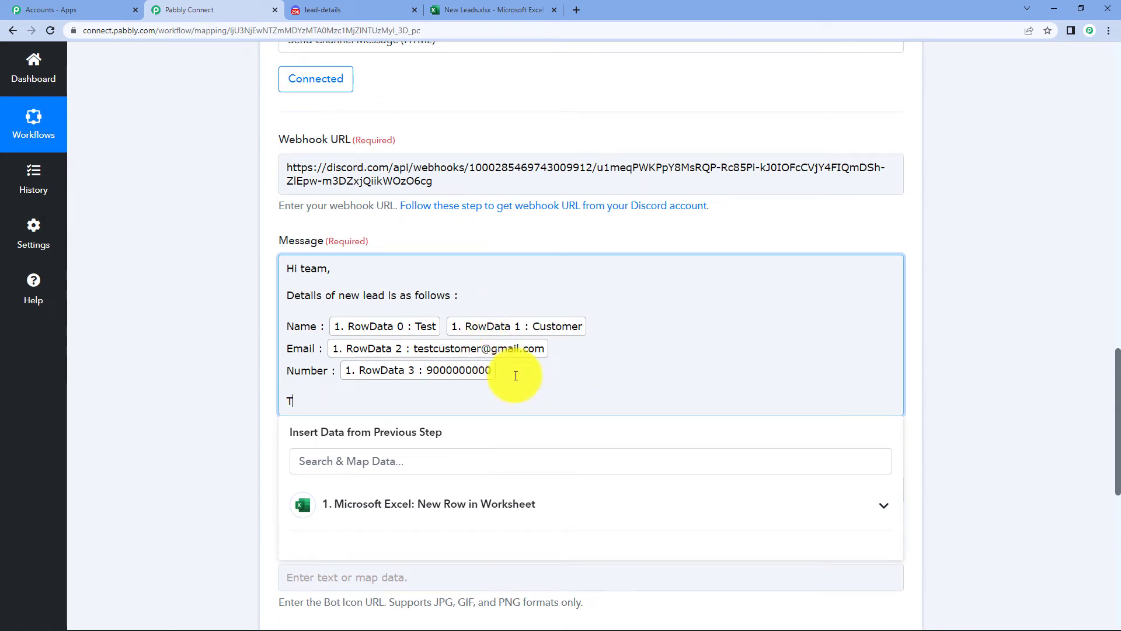
{"action": "type", "text": "hank you"}
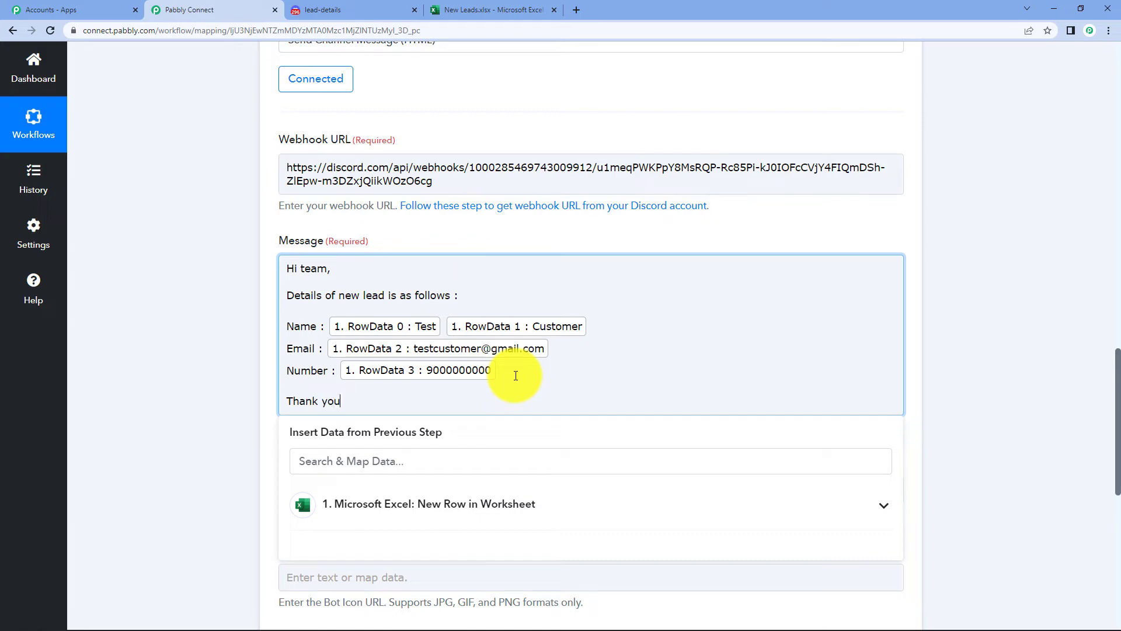
{"action": "type", "text": "."}
{"action": "left_click", "coordinate": [1028, 247]}
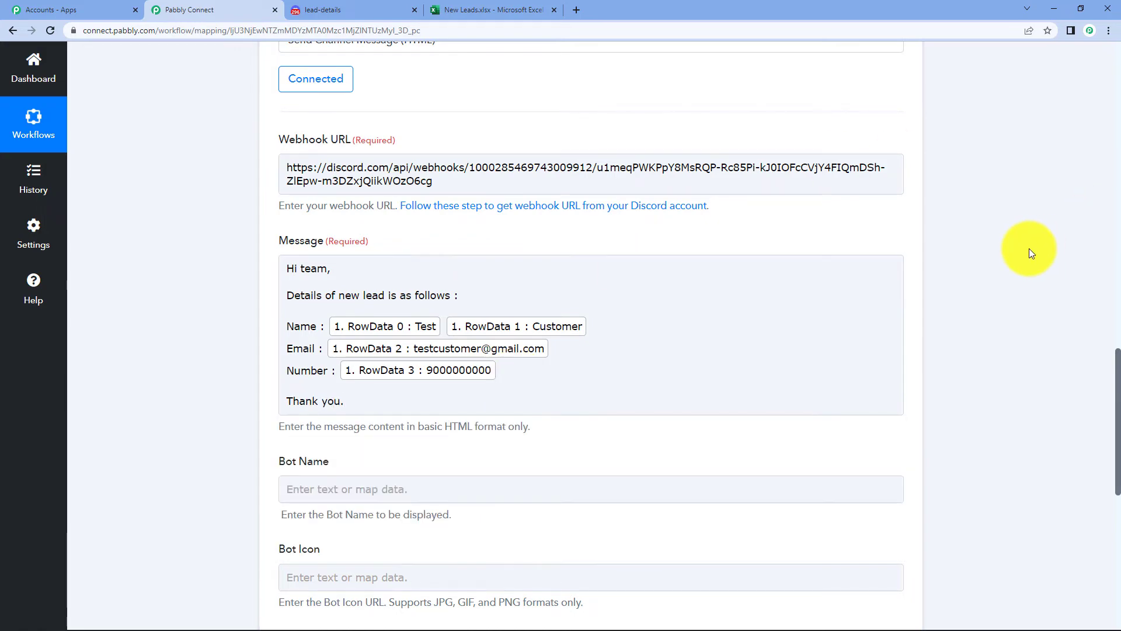
{"action": "scroll", "coordinate": [1016, 254], "scroll_direction": "down", "scroll_amount": 4}
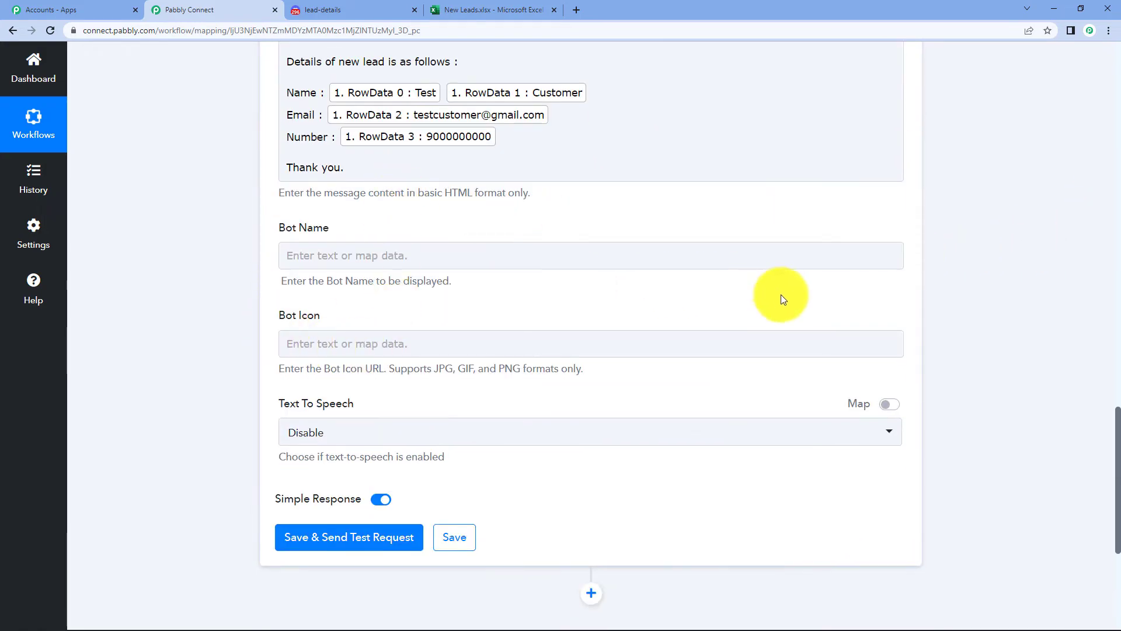
{"action": "scroll", "coordinate": [1020, 321], "scroll_direction": "down", "scroll_amount": 1}
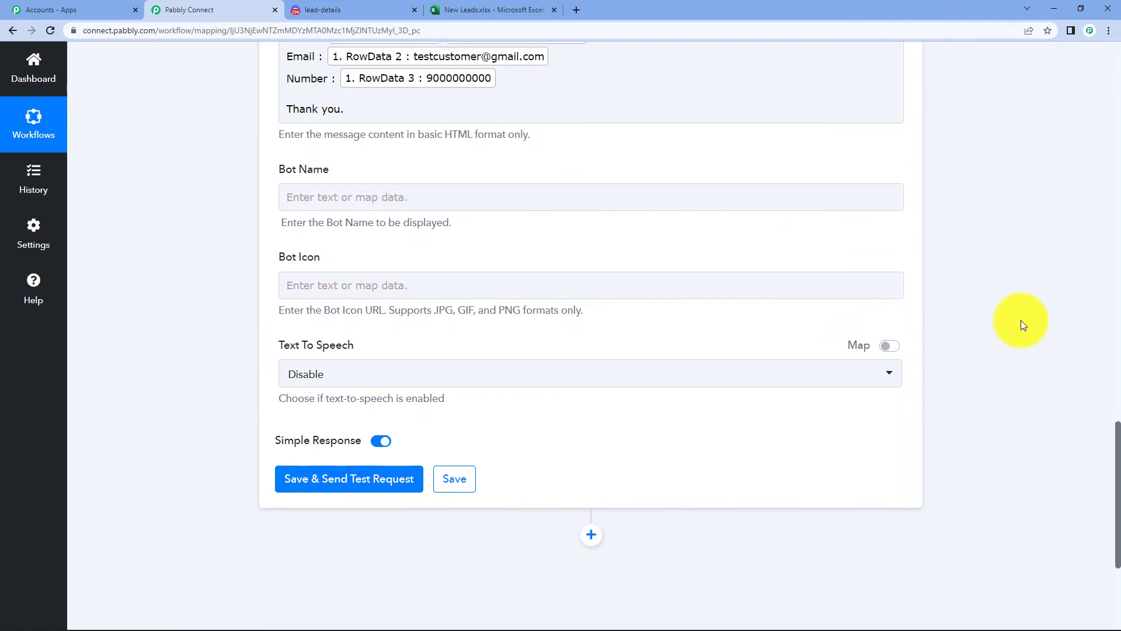
{"action": "scroll", "coordinate": [1021, 324], "scroll_direction": "down", "scroll_amount": 1}
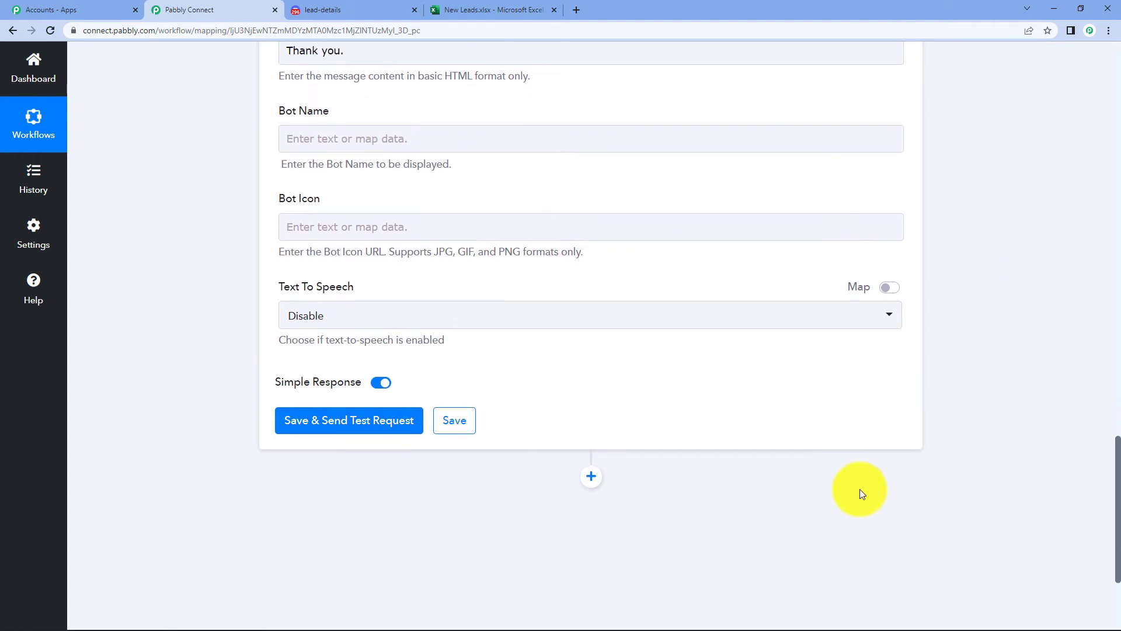
{"action": "left_click", "coordinate": [331, 429]}
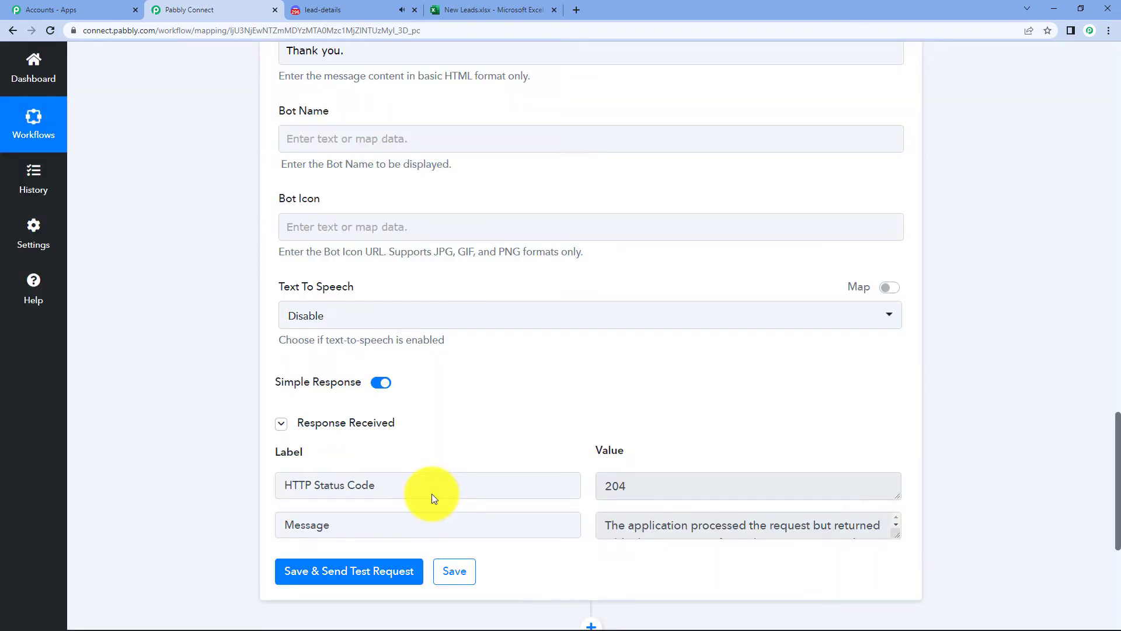
- Review the message and webhook URL, then view the test post in Discord
{"action": "scroll", "coordinate": [577, 436], "scroll_direction": "up", "scroll_amount": 4}
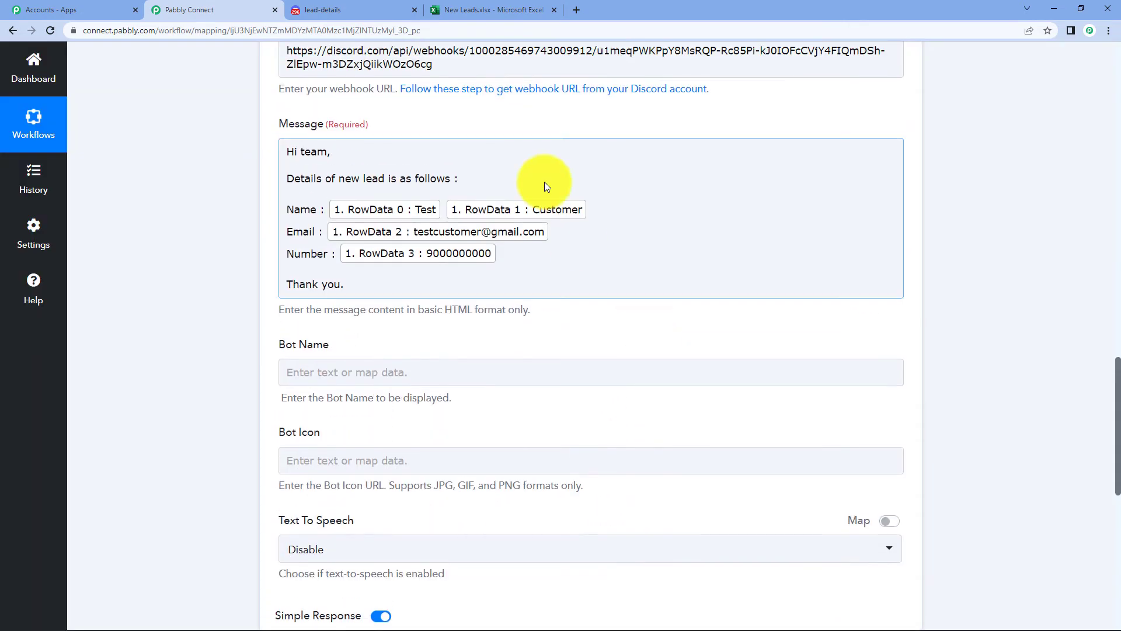
{"action": "left_click", "coordinate": [685, 201]}
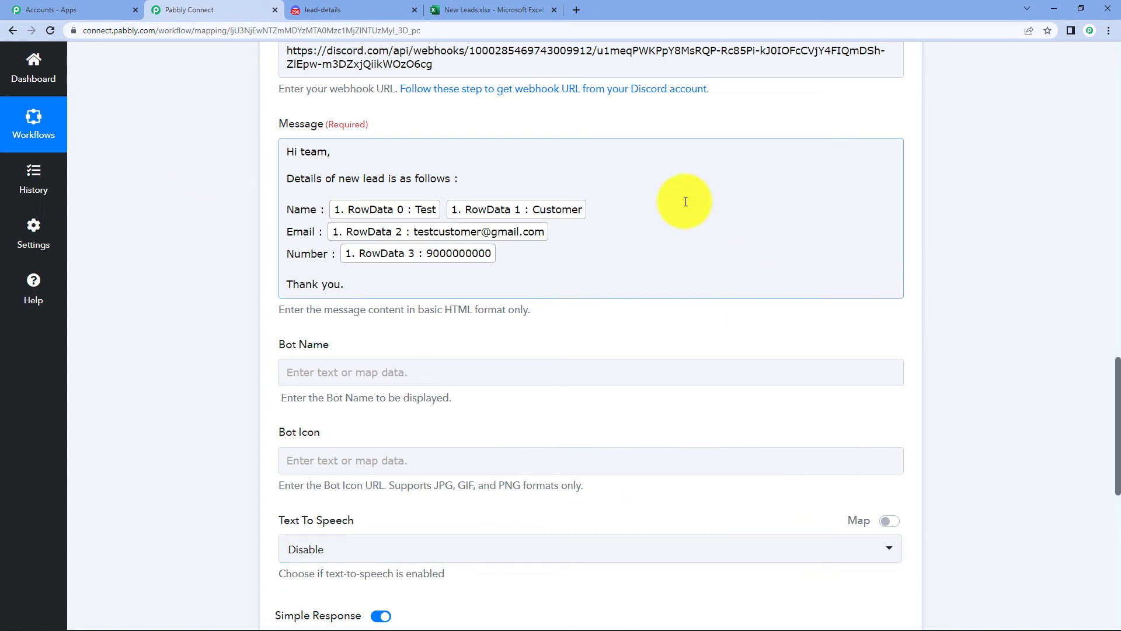
{"action": "scroll", "coordinate": [708, 290], "scroll_direction": "up", "scroll_amount": 4}
{"action": "left_click", "coordinate": [709, 290]}
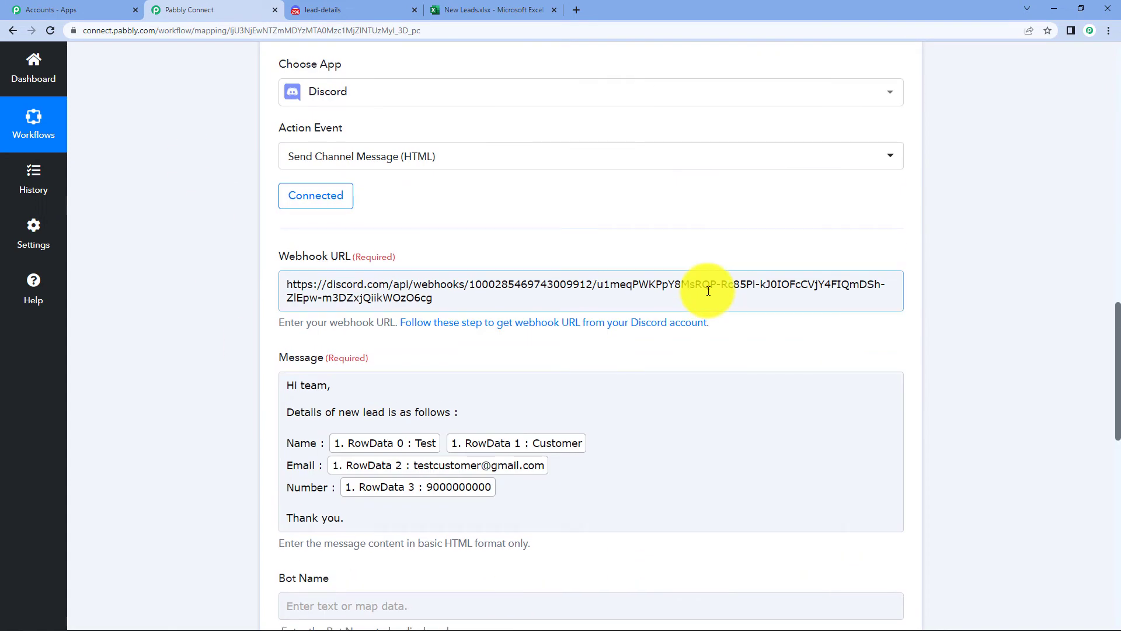
{"action": "scroll", "coordinate": [708, 290], "scroll_direction": "down", "scroll_amount": 2}
{"action": "left_click", "coordinate": [350, 10]}
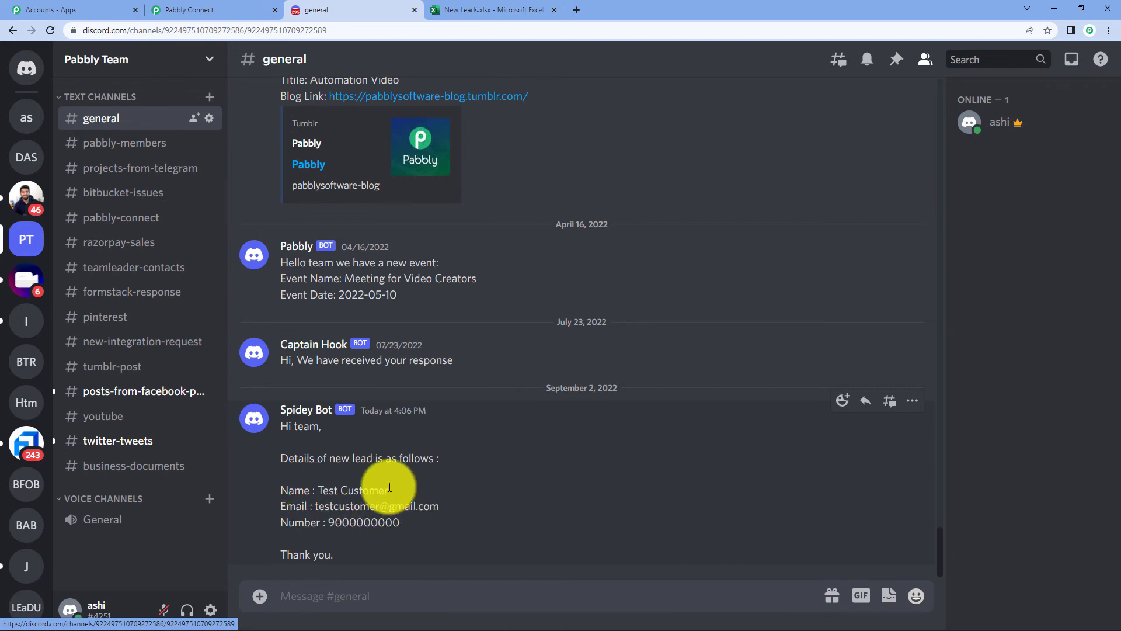
- Compare the Discord post with the New Leads sheet, then return to the workflow
{"action": "left_click", "coordinate": [493, 10]}
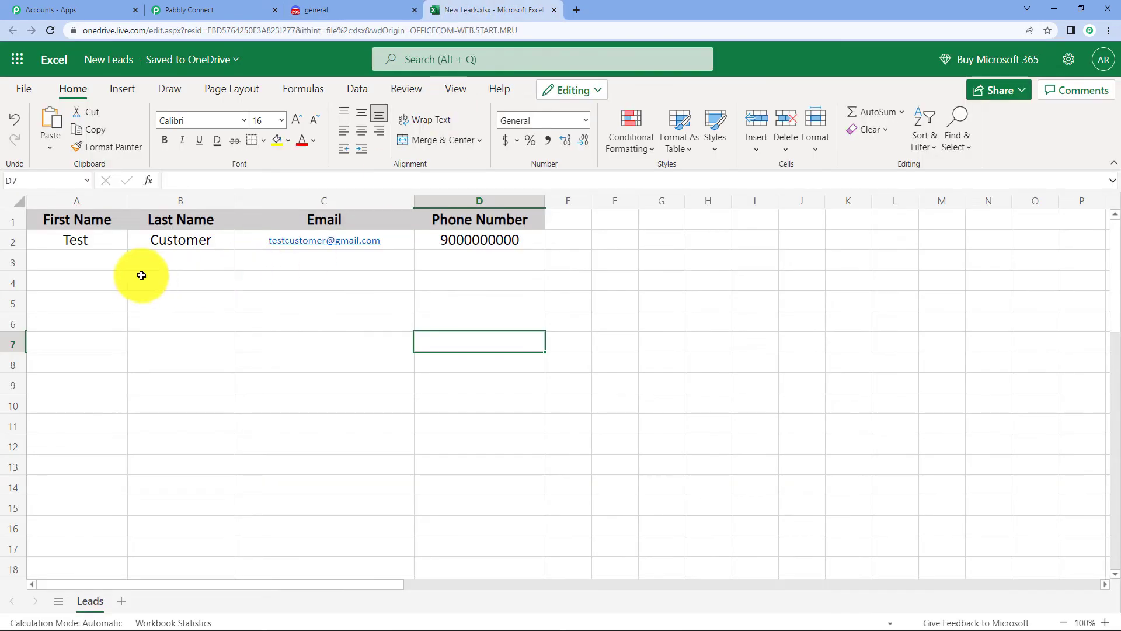
{"action": "left_click", "coordinate": [351, 10]}
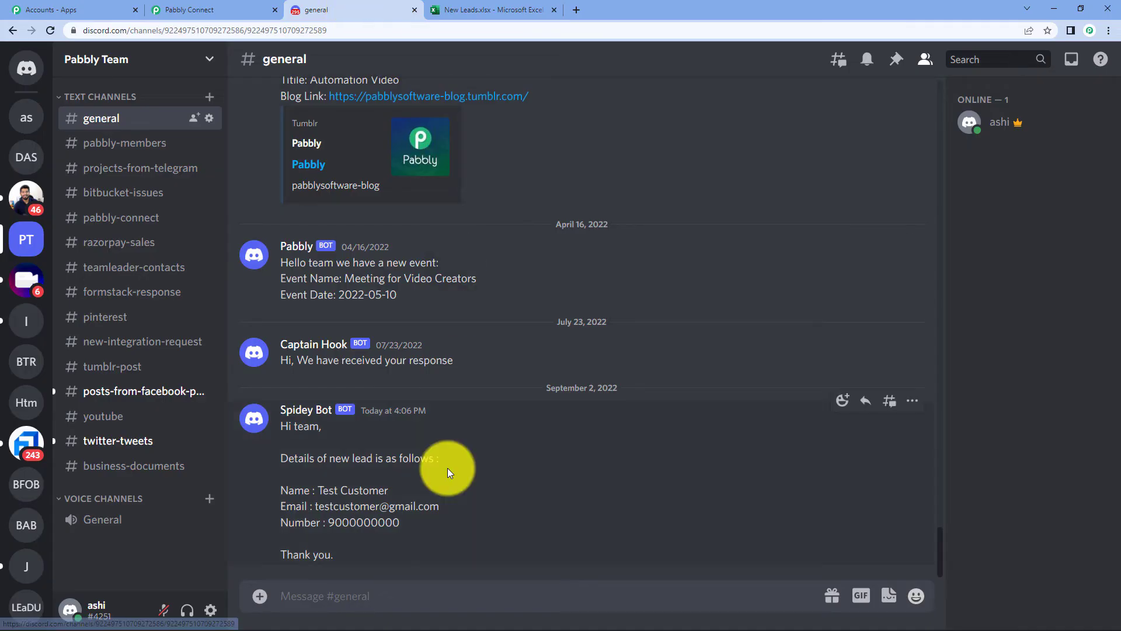
{"action": "left_click", "coordinate": [188, 10]}
{"action": "scroll", "coordinate": [988, 474], "scroll_direction": "up", "scroll_amount": 12}
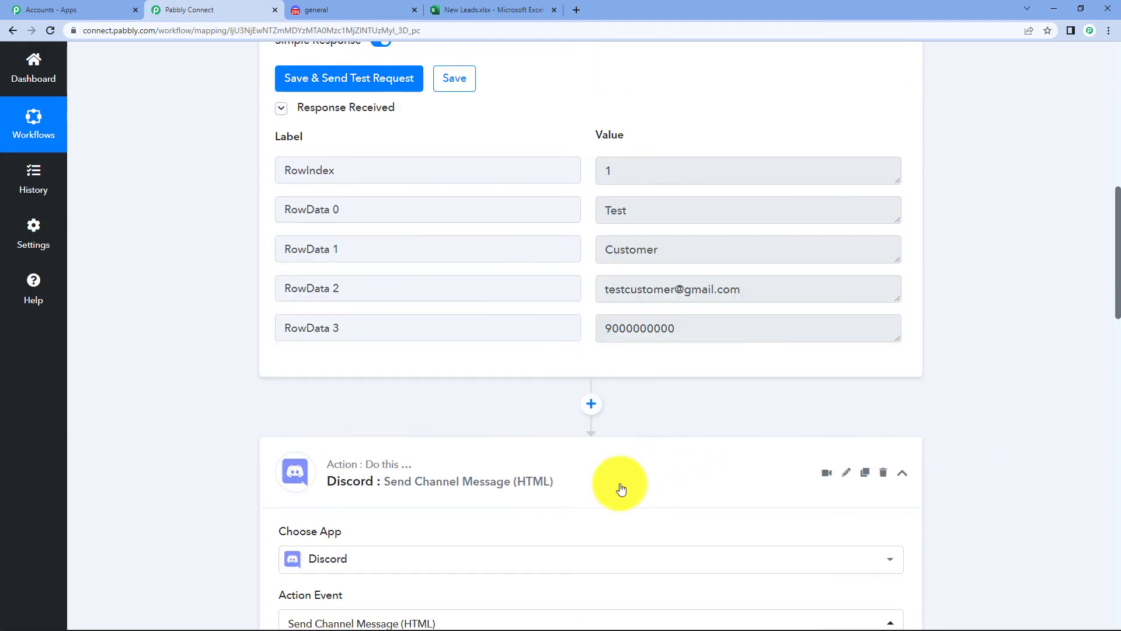
{"action": "scroll", "coordinate": [1035, 364], "scroll_direction": "up", "scroll_amount": 10}
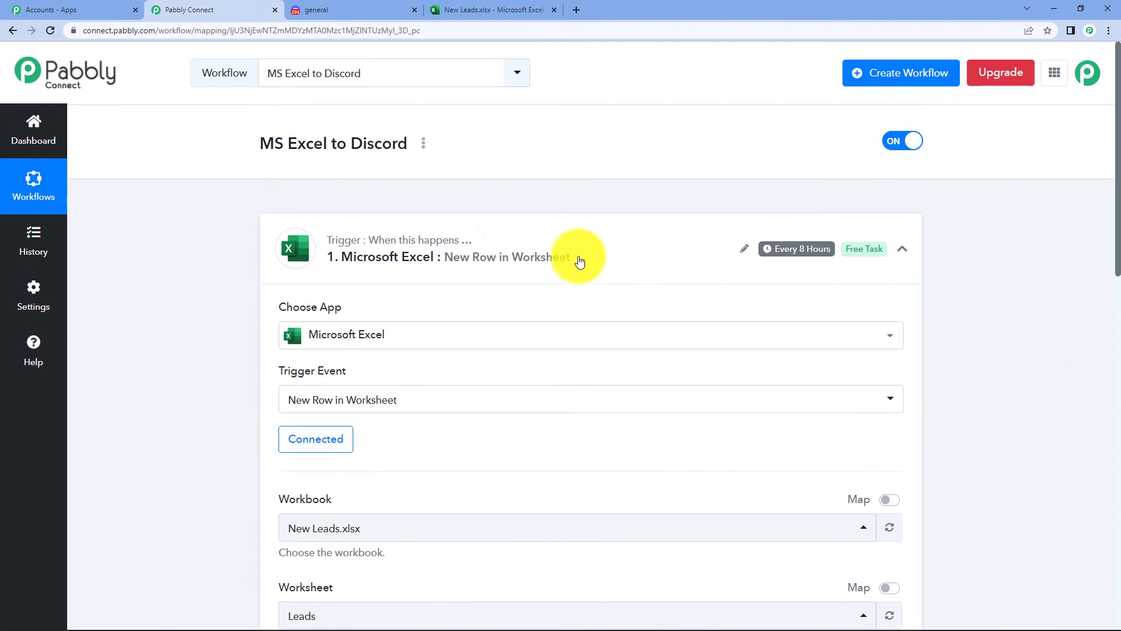
{"action": "scroll", "coordinate": [916, 388], "scroll_direction": "down", "scroll_amount": 1}
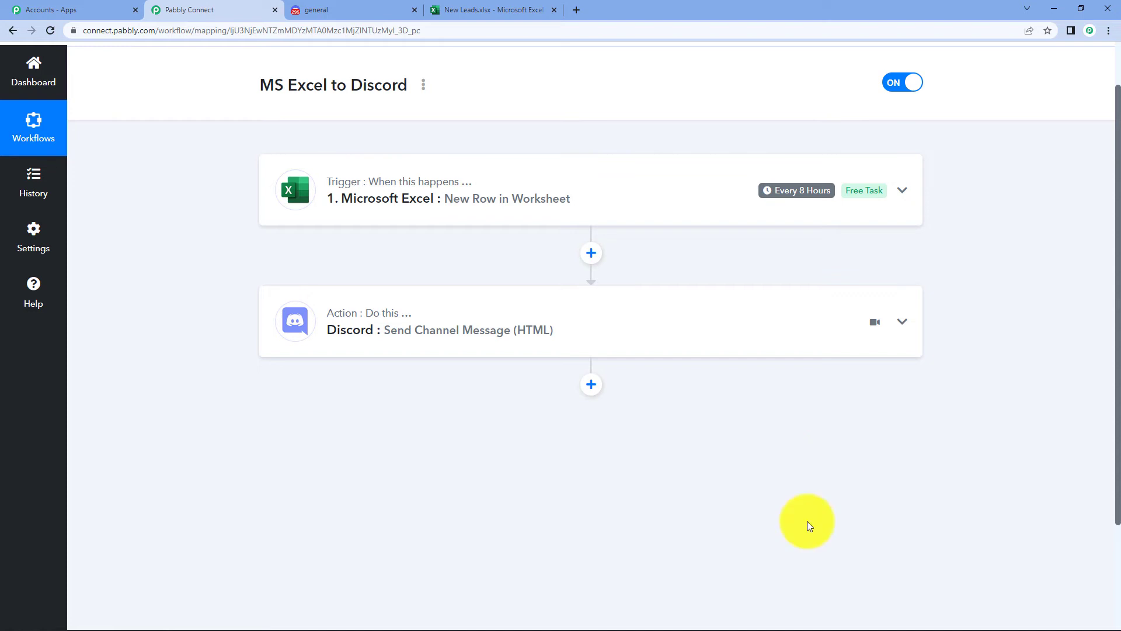
- Enter the new lead's first name, last name, e-mail and phone number in A3:D3
{"action": "left_click", "coordinate": [452, 8]}
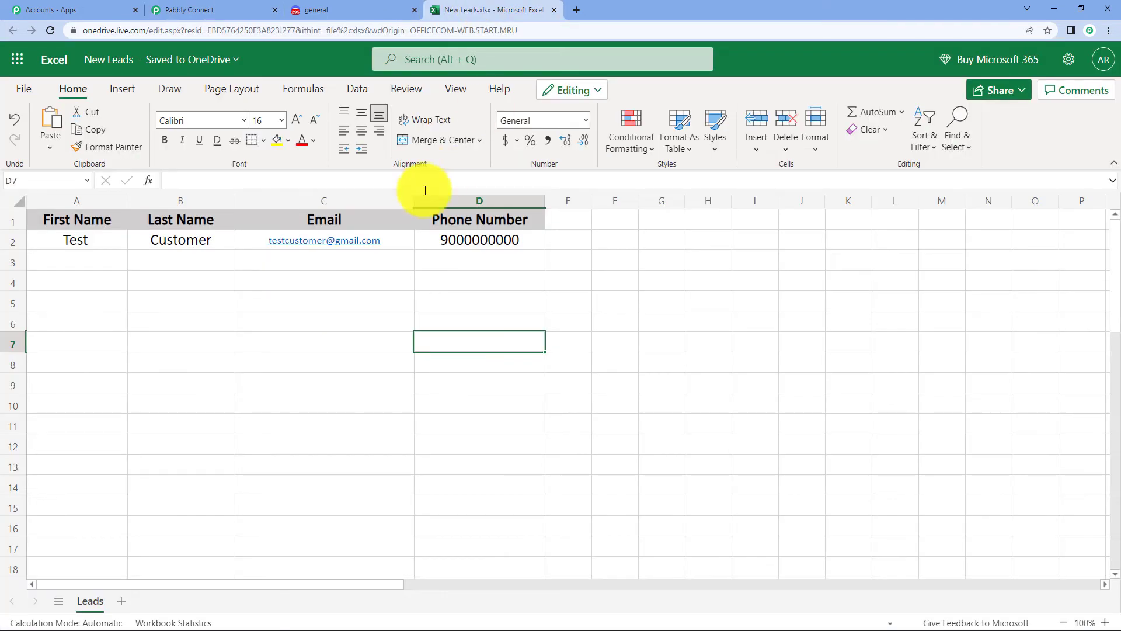
{"action": "double_click", "coordinate": [89, 261]}
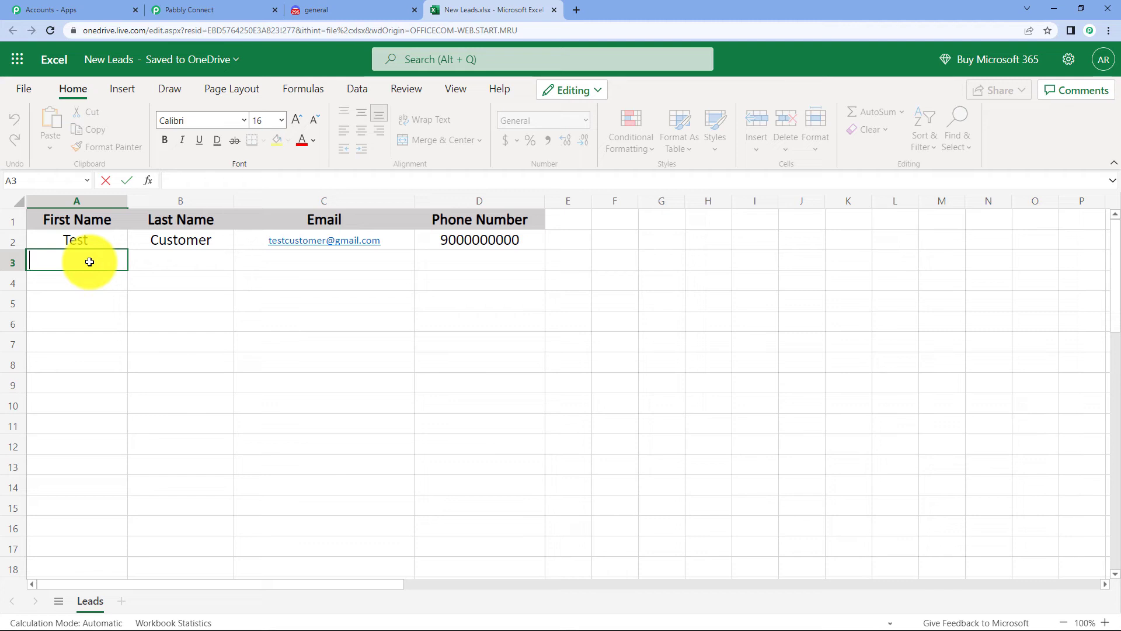
{"action": "type", "text": "Demo"}
{"action": "left_click", "coordinate": [181, 260]}
{"action": "type", "text": "Customer"}
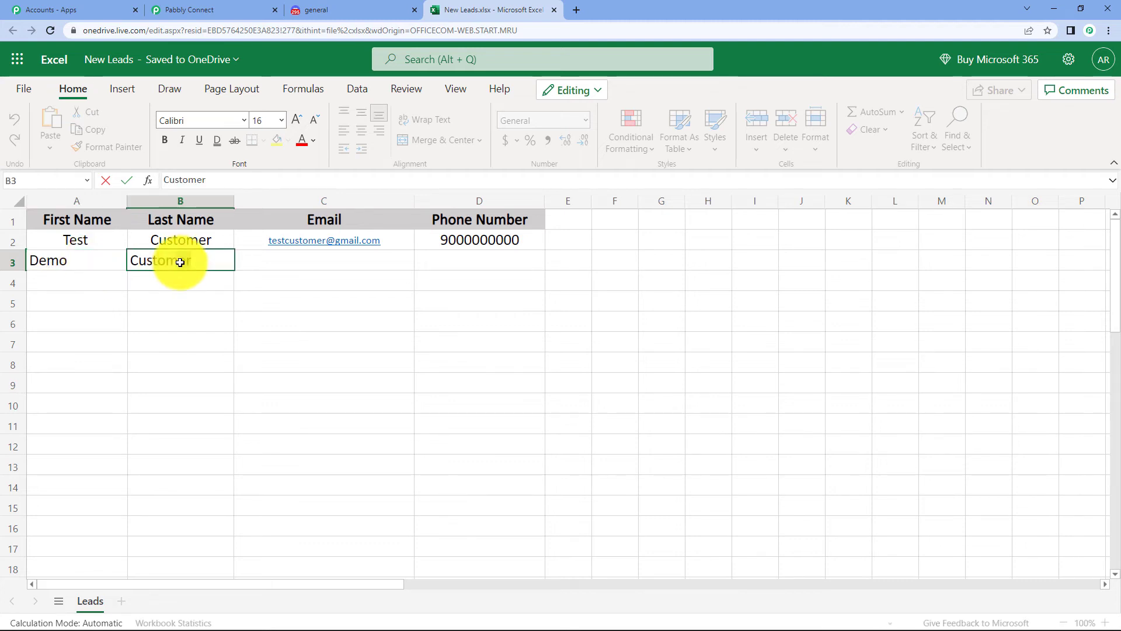
{"action": "left_click", "coordinate": [301, 263]}
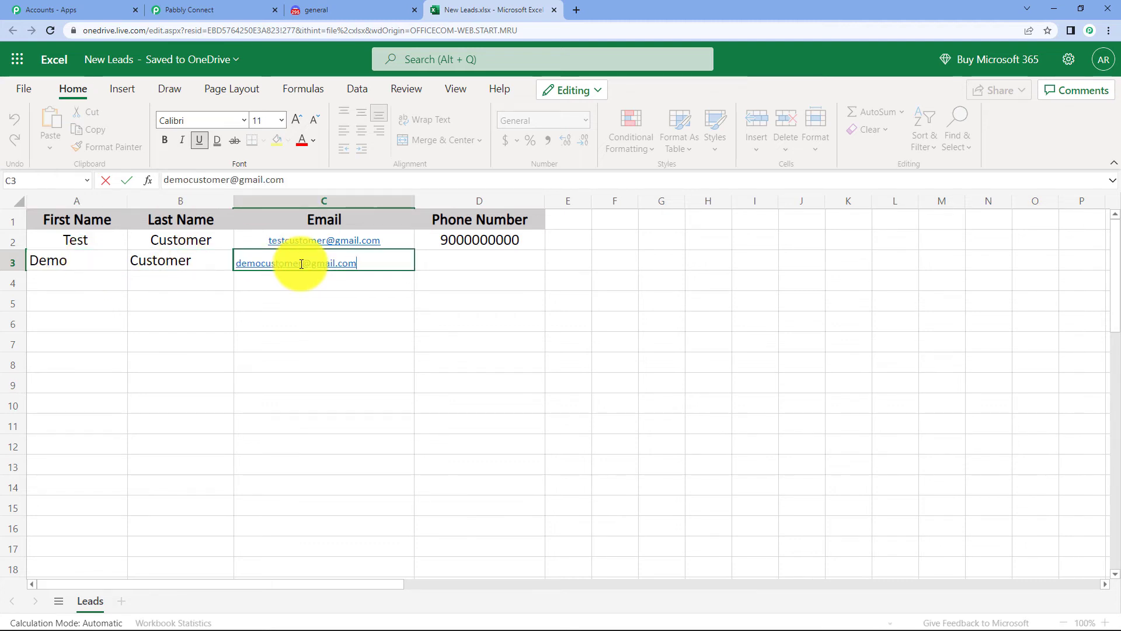
{"action": "left_click", "coordinate": [478, 265]}
{"action": "type", "text": "9111111111"}
- Centre-align row 3 of the Leads sheet
{"action": "left_click", "coordinate": [12, 262]}
{"action": "left_click", "coordinate": [361, 131]}
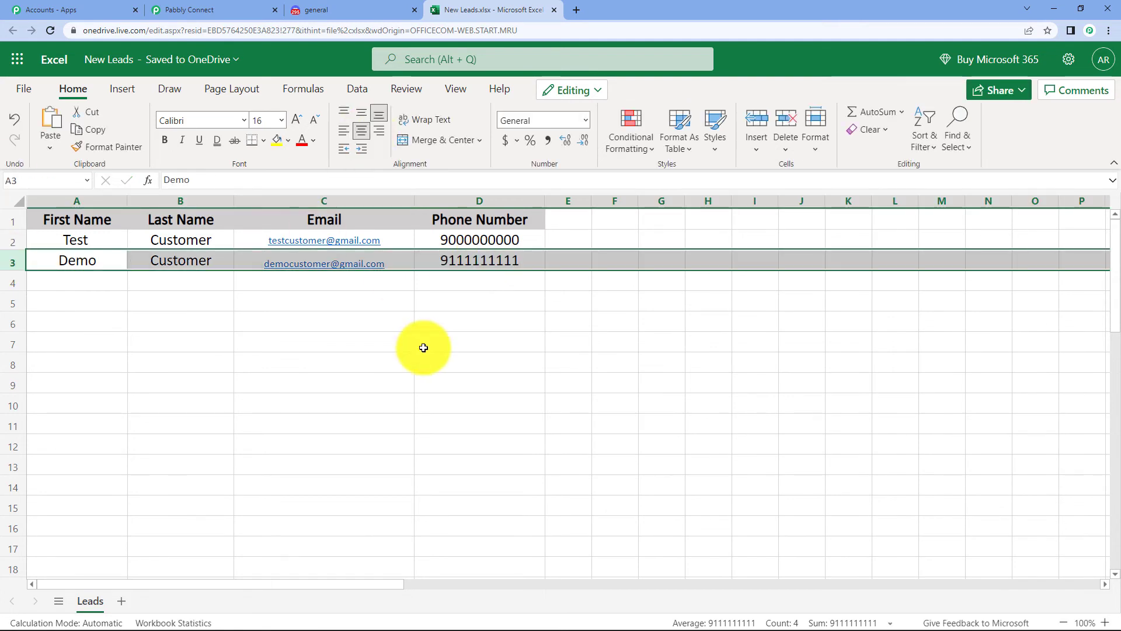
{"action": "left_click", "coordinate": [478, 340]}
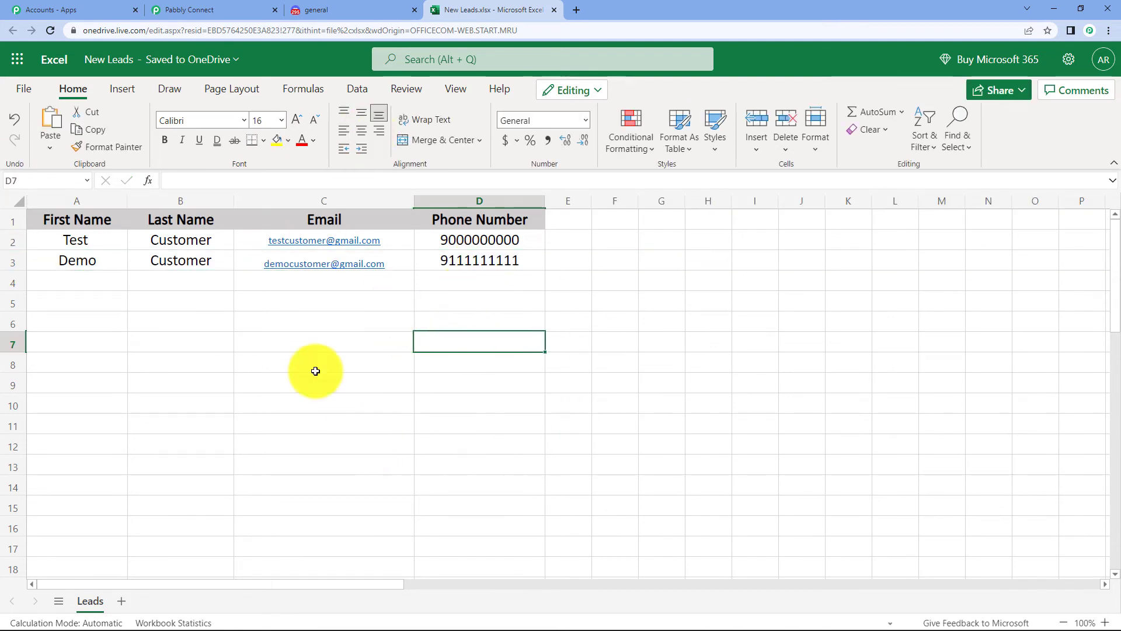
{"action": "left_click", "coordinate": [220, 1]}
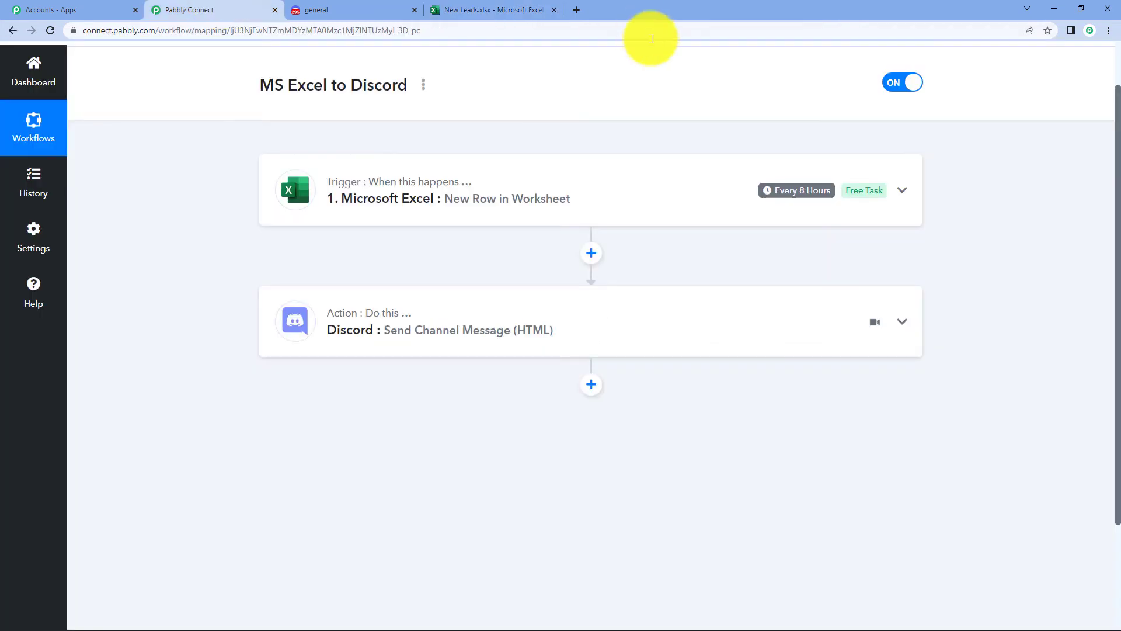
- Wait for the trigger to poll, then check Discord for the new lead's message
{"action": "mouse_move", "coordinate": [803, 196]}
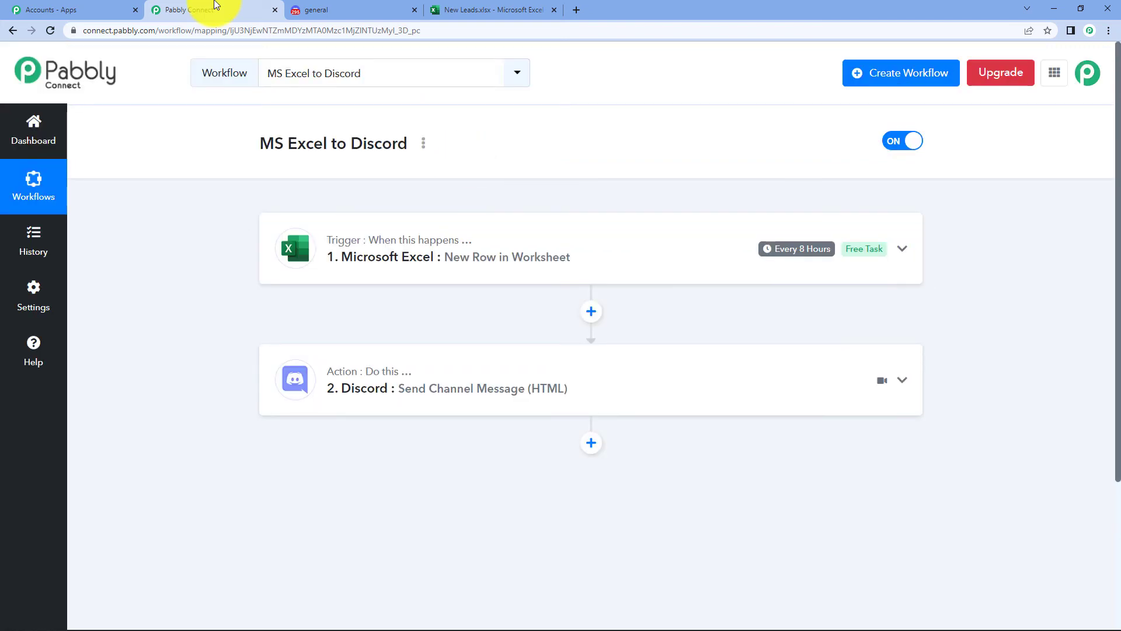
{"action": "left_click", "coordinate": [363, 7]}
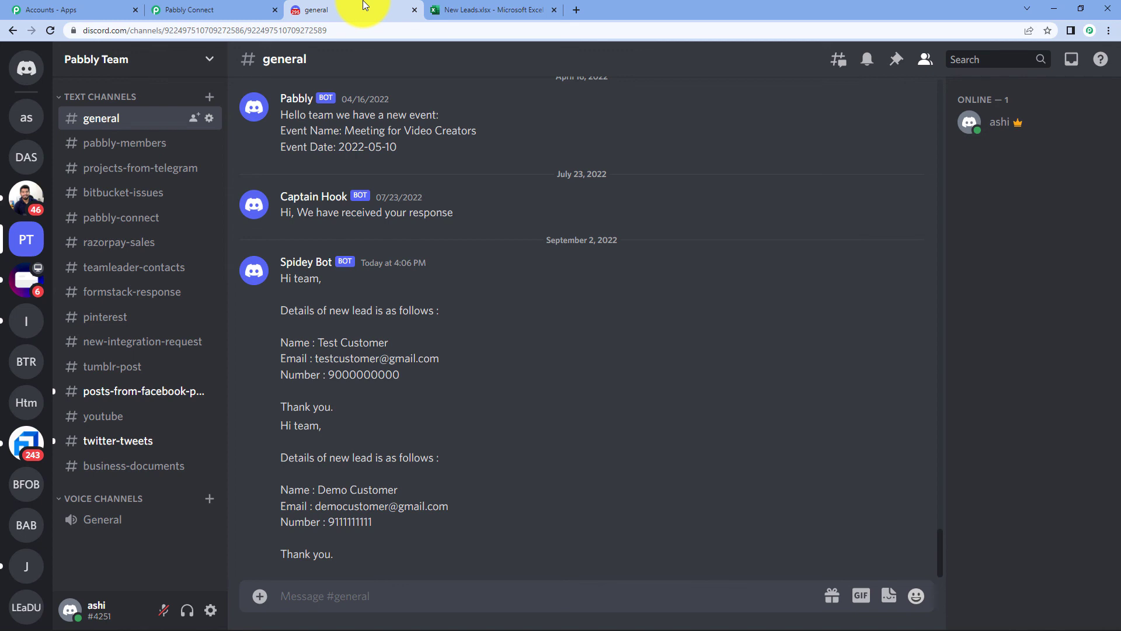
- Match the second Discord message against row 3 of the sheet, then return to the workflow
{"action": "left_click", "coordinate": [478, 10]}
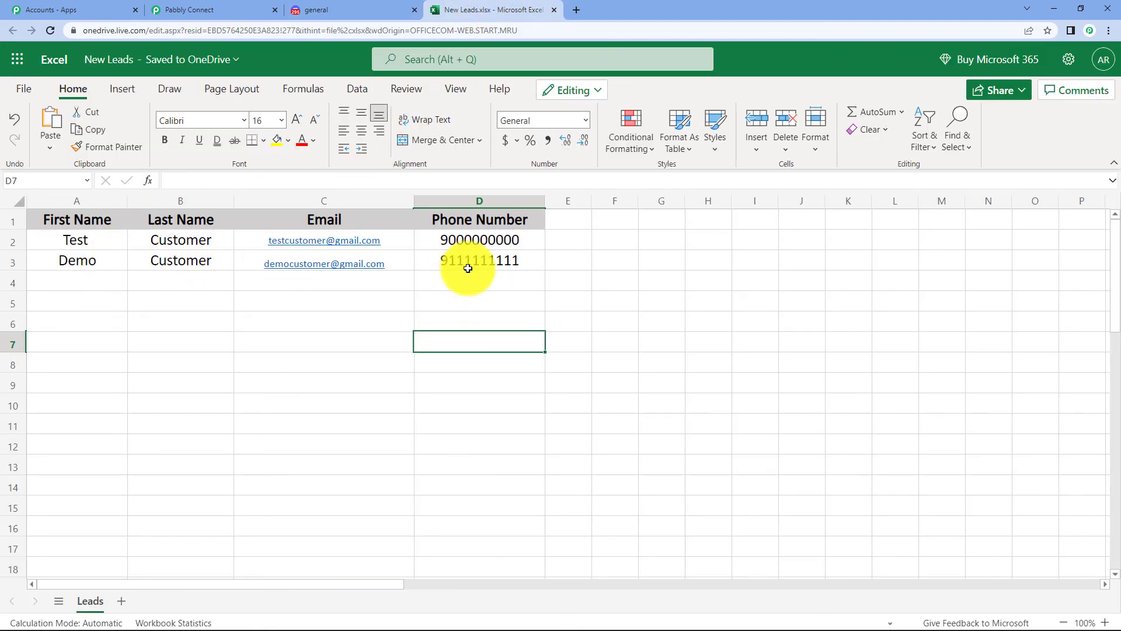
{"action": "left_click", "coordinate": [214, 9]}
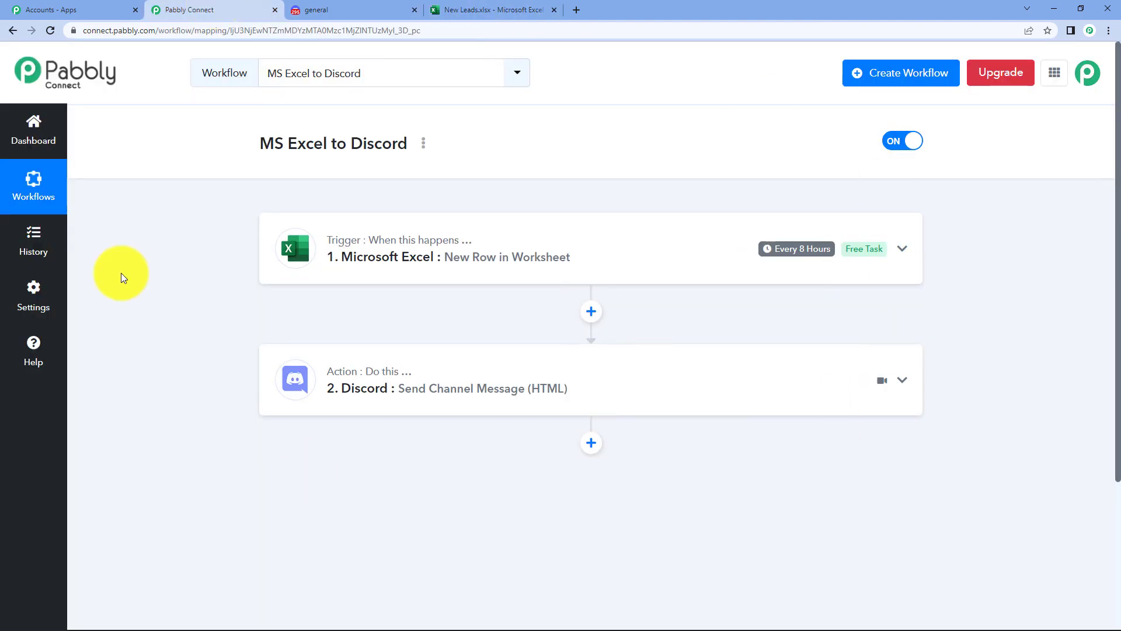